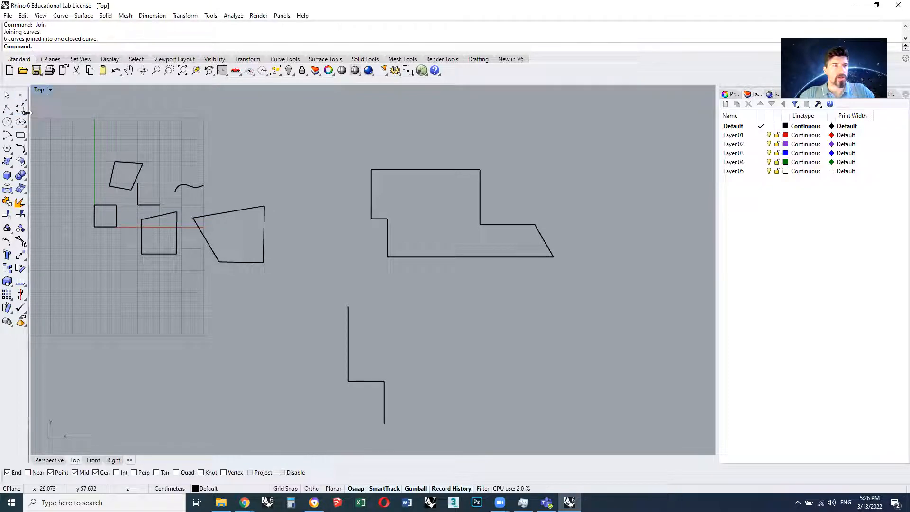
Delete all existing curves from the Top view
{"action": "left_click", "coordinate": [22, 110]}
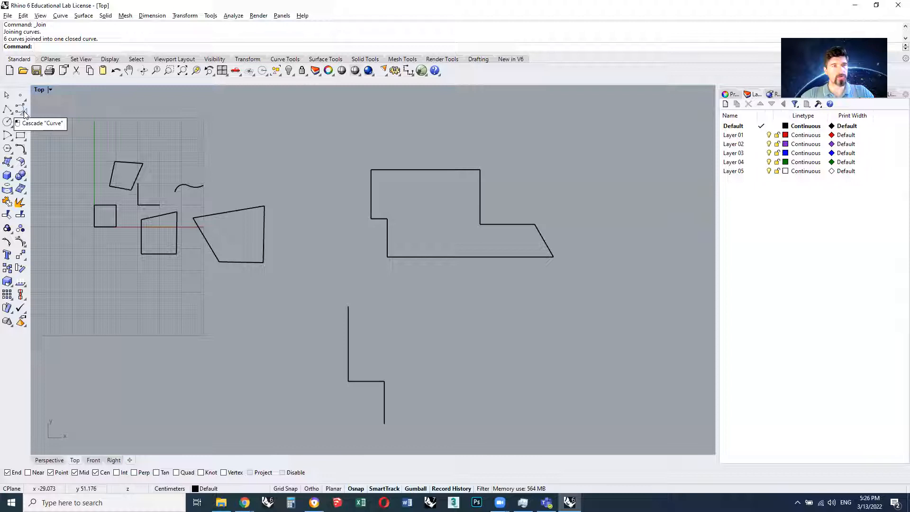
{"action": "left_click", "coordinate": [24, 113]}
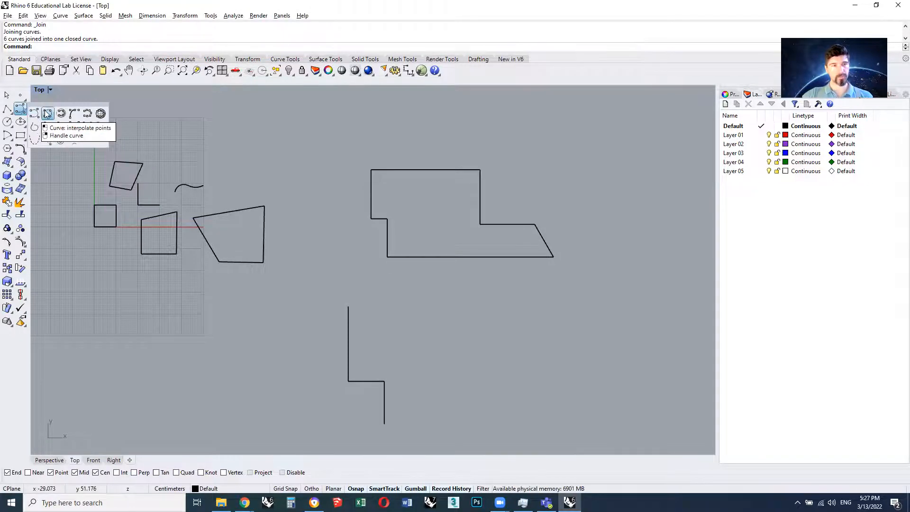
{"action": "right_click_drag", "start_coordinate": [136, 165], "coordinate": [254, 157]}
{"action": "scroll", "coordinate": [224, 148], "scroll_direction": "down", "scroll_amount": 2}
{"action": "left_click_drag", "start_coordinate": [183, 127], "coordinate": [621, 390]}
{"action": "key", "text": "Delete"}
{"action": "scroll", "coordinate": [289, 234], "scroll_direction": "up", "scroll_amount": 1}
{"action": "scroll", "coordinate": [212, 167], "scroll_direction": "up", "scroll_amount": 4}
{"action": "right_click_drag", "start_coordinate": [234, 161], "coordinate": [281, 161]}
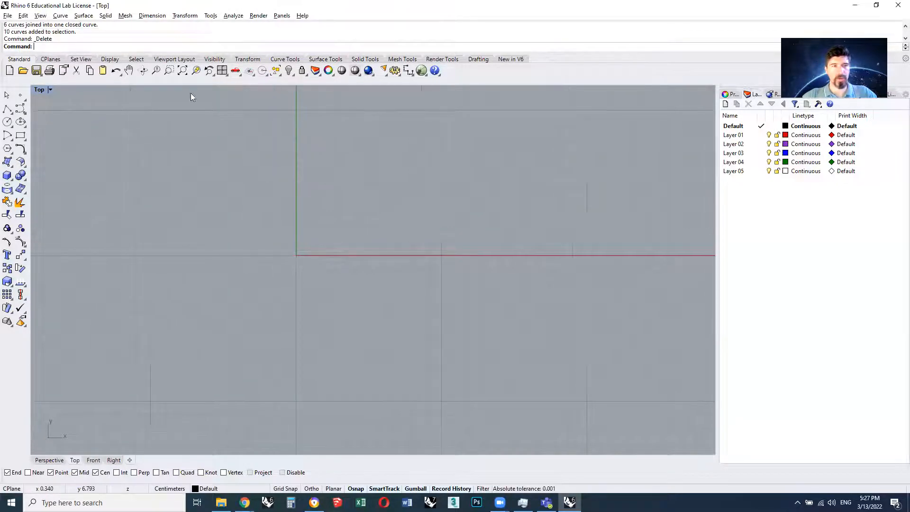
Turn on grid snap and draw a closed degree-3 control-point curve with corners at (-10,10), (10,10), (10,-10) and (-10,-10)
{"action": "left_click", "coordinate": [288, 488]}
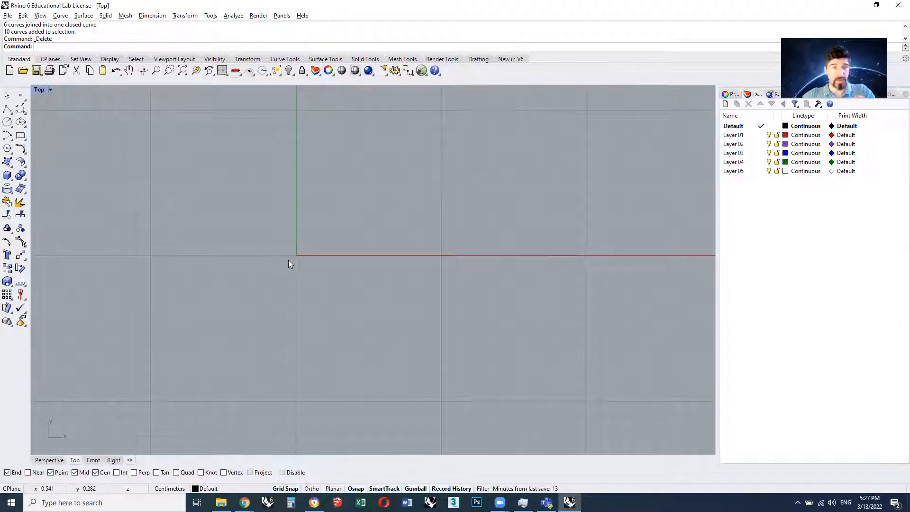
{"action": "left_click", "coordinate": [21, 110]}
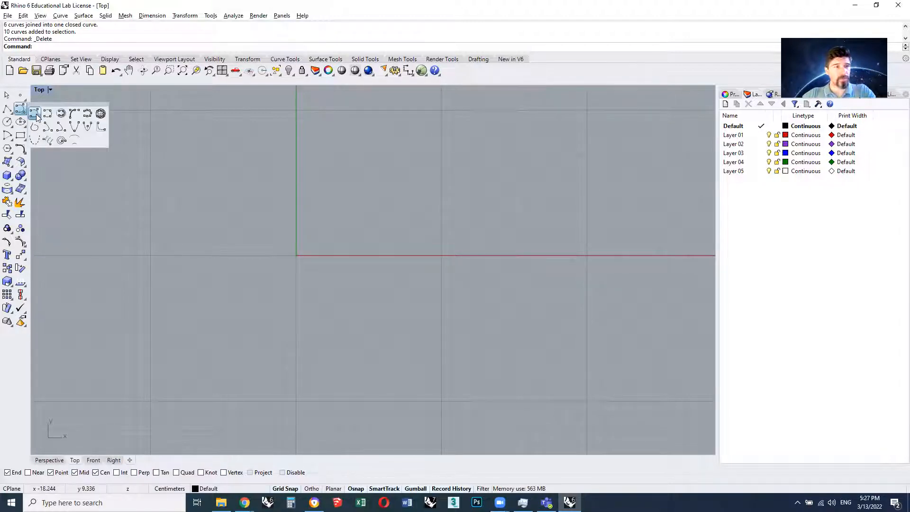
{"action": "left_click", "coordinate": [34, 113]}
{"action": "left_click", "coordinate": [151, 110]}
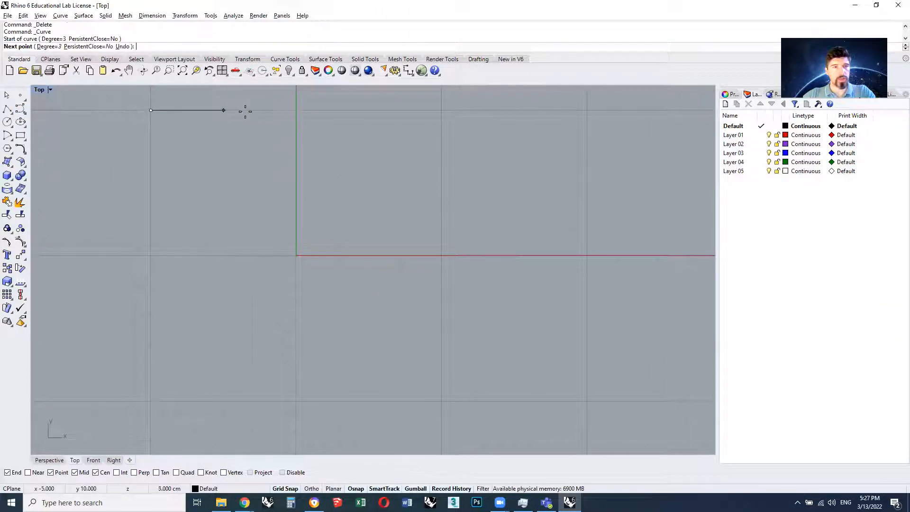
{"action": "left_click", "coordinate": [436, 110]}
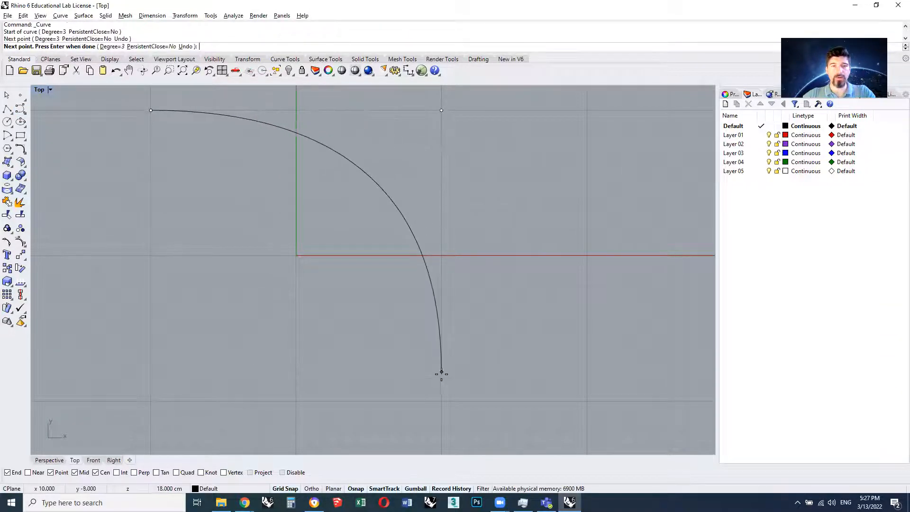
{"action": "left_click", "coordinate": [441, 401]}
{"action": "left_click", "coordinate": [151, 402]}
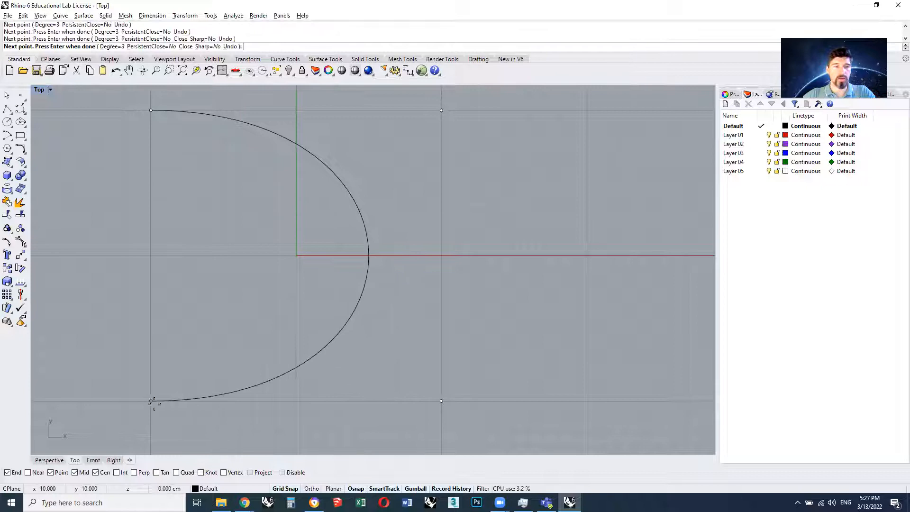
{"action": "left_click", "coordinate": [150, 111]}
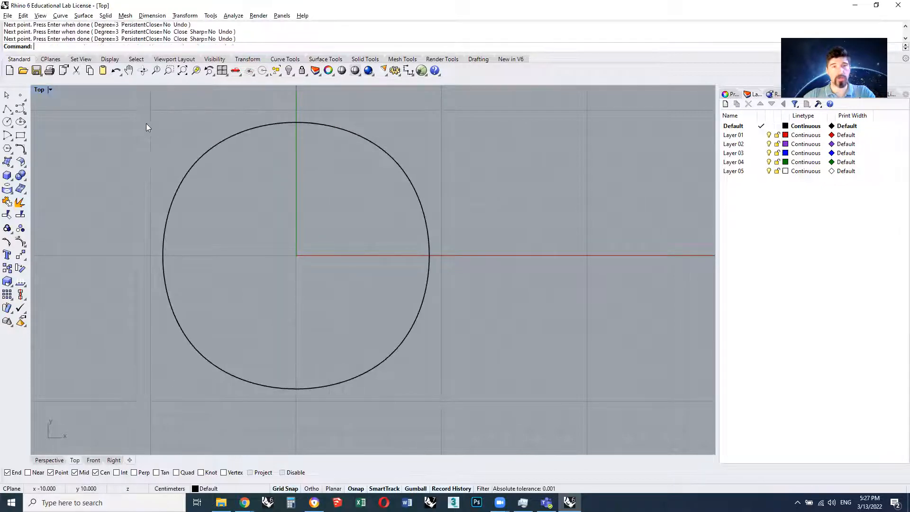
Try stretching the closed curve by moving its upper-right control point outward, and undo the moves
{"action": "left_click", "coordinate": [190, 174]}
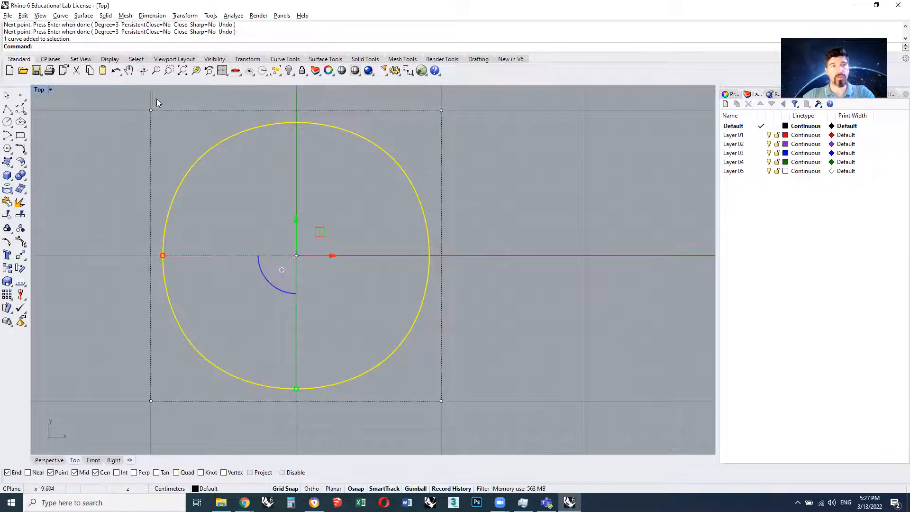
{"action": "right_click_drag", "start_coordinate": [438, 120], "coordinate": [435, 127]}
{"action": "scroll", "coordinate": [432, 131], "scroll_direction": "down", "scroll_amount": 2}
{"action": "left_click", "coordinate": [415, 125]}
{"action": "left_click", "coordinate": [393, 181]}
{"action": "left_click", "coordinate": [430, 144]}
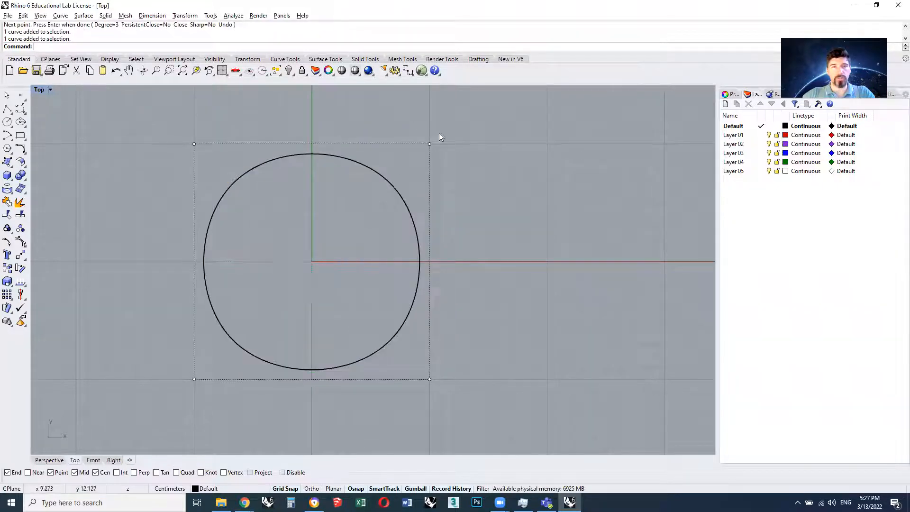
{"action": "left_click_drag", "start_coordinate": [453, 120], "coordinate": [529, 138]}
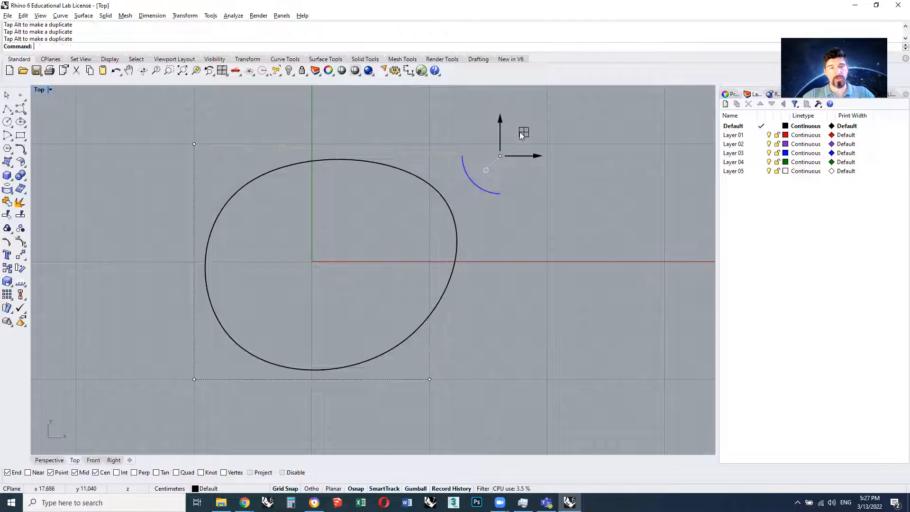
{"action": "key", "text": "ctrl+z"}
{"action": "key", "text": "ctrl+z"}
{"action": "key", "text": "ctrl+z"}
{"action": "key", "text": "ctrl+z"}
{"action": "key", "text": "Escape"}
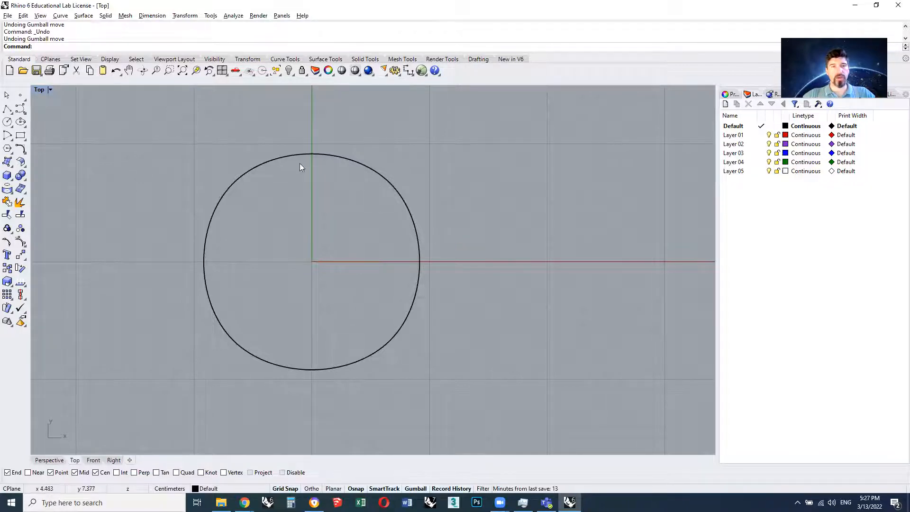
Draw a closed interpolated curve through the same four points, (-10,10), (10,10), (10,-10) and (-10,-10)
{"action": "left_click", "coordinate": [23, 112]}
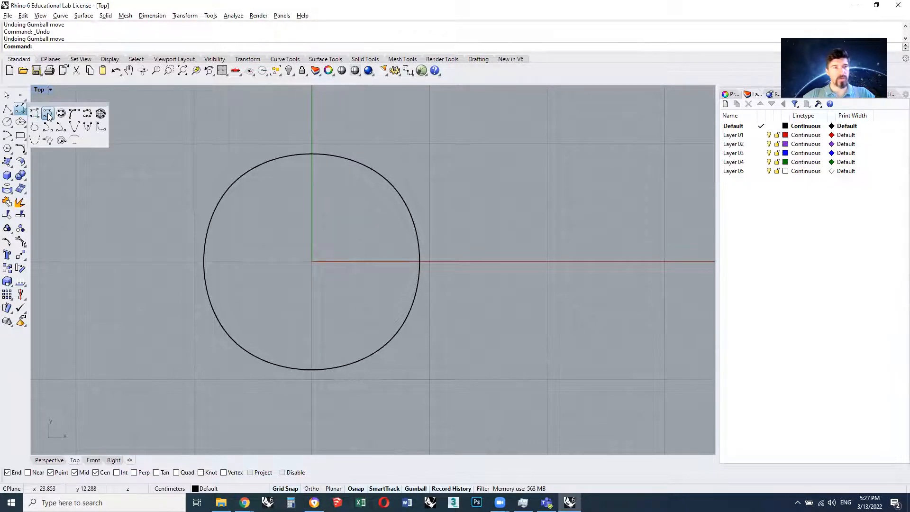
{"action": "left_click", "coordinate": [48, 114]}
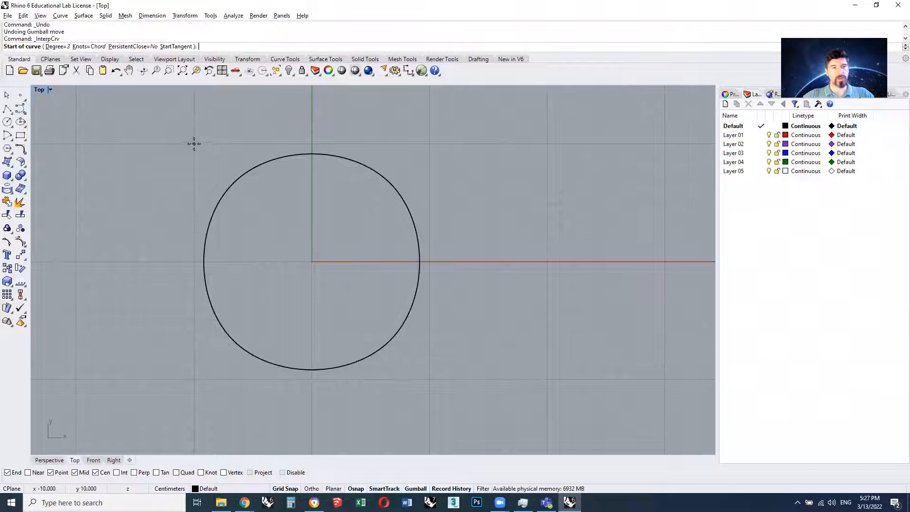
{"action": "left_click", "coordinate": [194, 144]}
{"action": "left_click", "coordinate": [430, 144]}
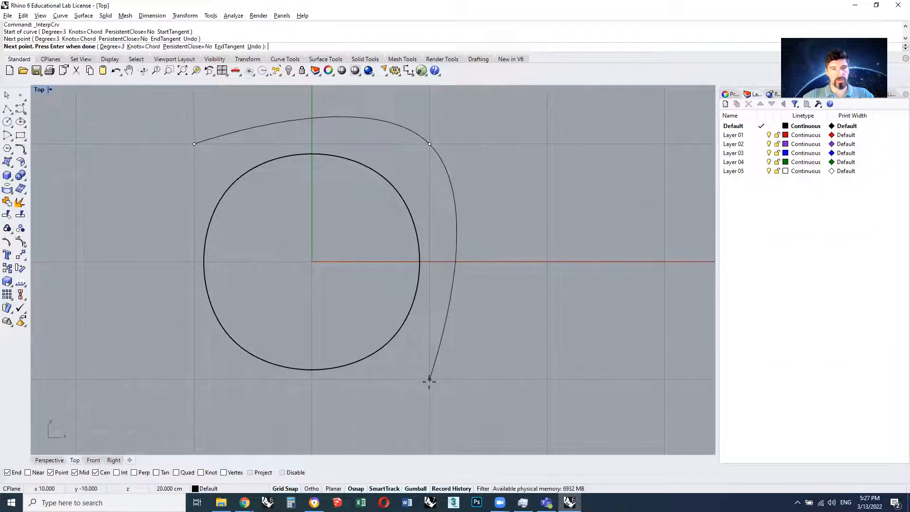
{"action": "left_click", "coordinate": [430, 379]}
{"action": "left_click", "coordinate": [195, 379]}
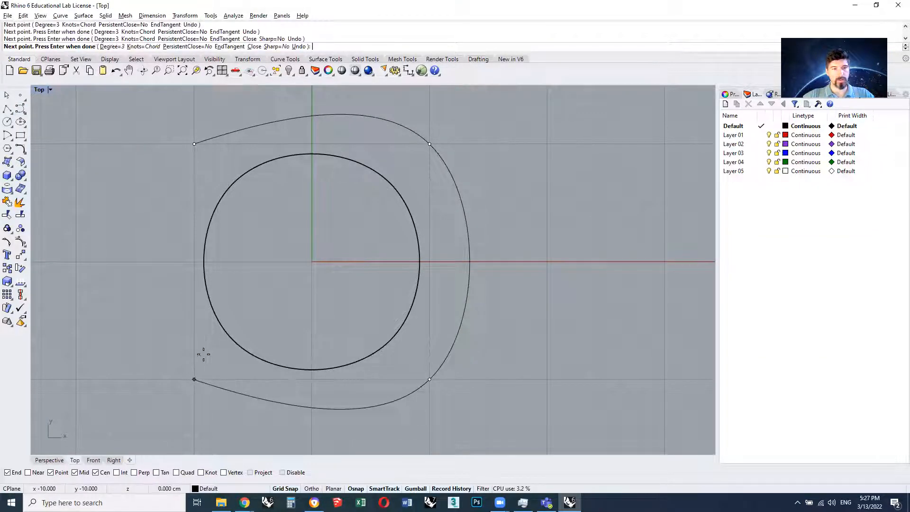
{"action": "left_click", "coordinate": [195, 145]}
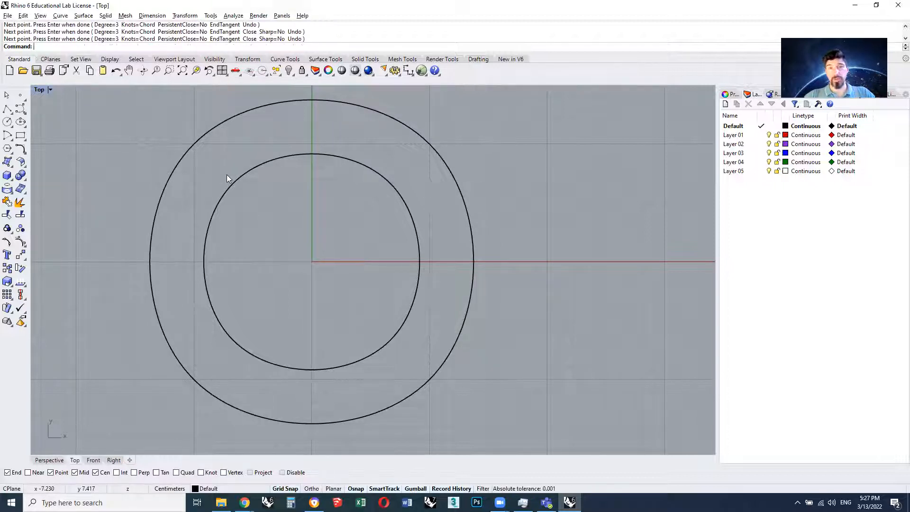
Compare where the control points of the outer interpolated curve and the inner control-point curve lie
{"action": "left_click", "coordinate": [184, 158]}
{"action": "scroll", "coordinate": [182, 154], "scroll_direction": "down", "scroll_amount": 4}
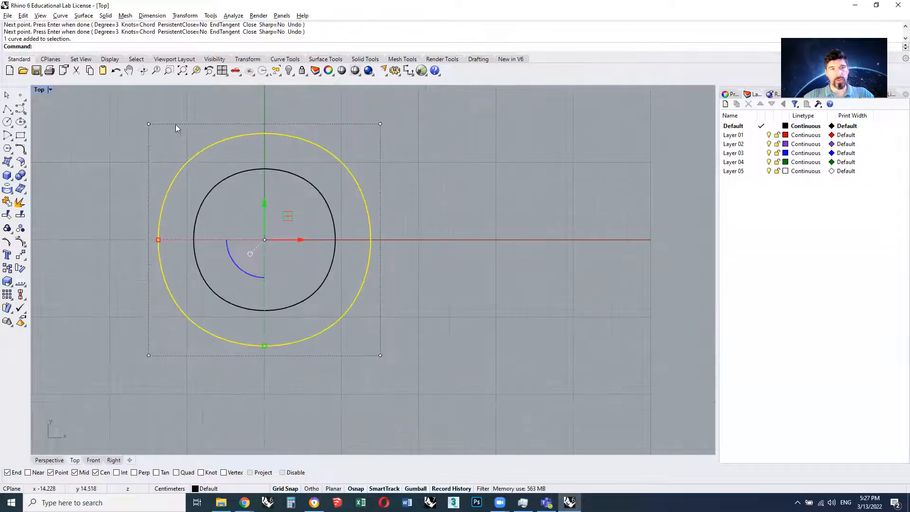
{"action": "left_click", "coordinate": [330, 211]}
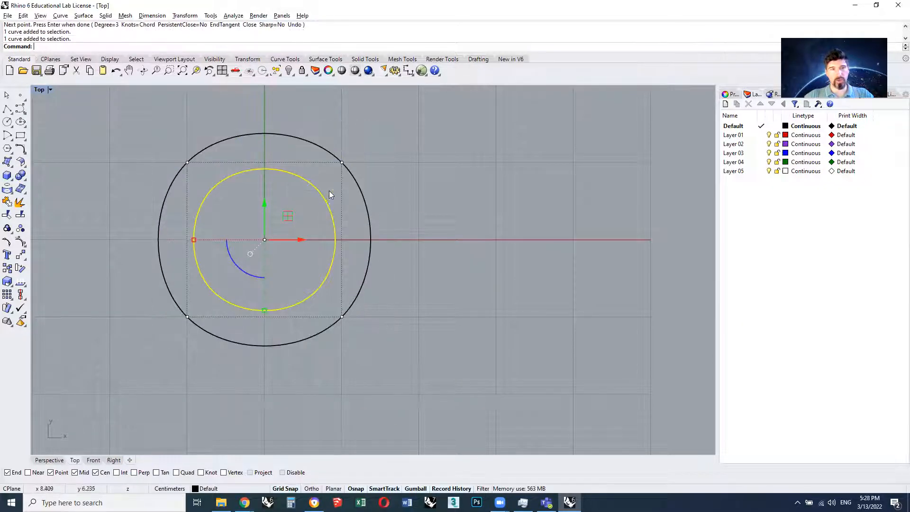
{"action": "left_click", "coordinate": [217, 142]}
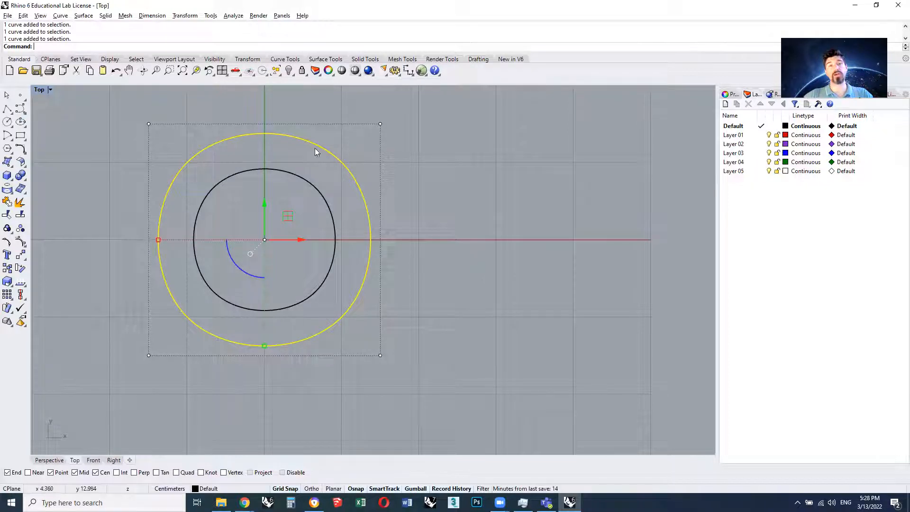
Try moving the inner closed curve's upper-right control point, and undo the moves
{"action": "left_click", "coordinate": [406, 311]}
{"action": "left_click", "coordinate": [334, 220]}
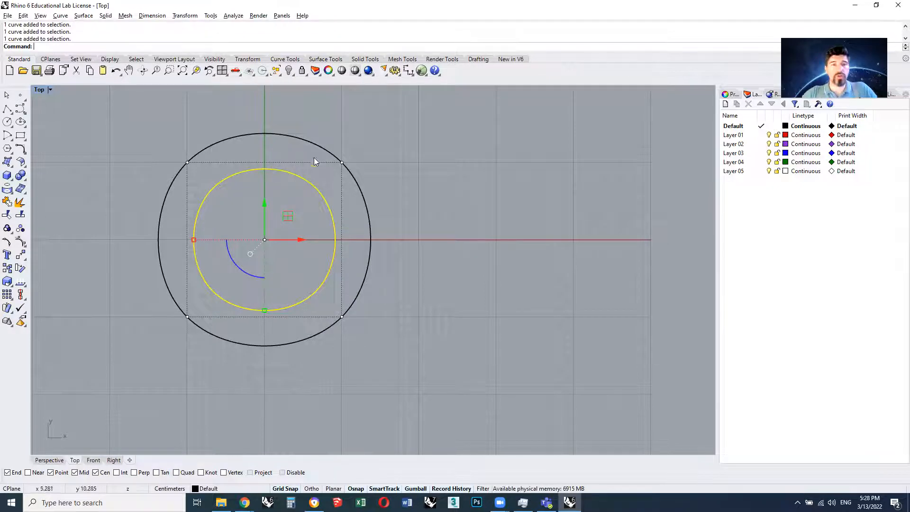
{"action": "left_click_drag", "start_coordinate": [321, 124], "coordinate": [373, 176]}
{"action": "left_click_drag", "start_coordinate": [365, 139], "coordinate": [325, 133]}
{"action": "key", "text": "ctrl+z"}
{"action": "key", "text": "ctrl+z"}
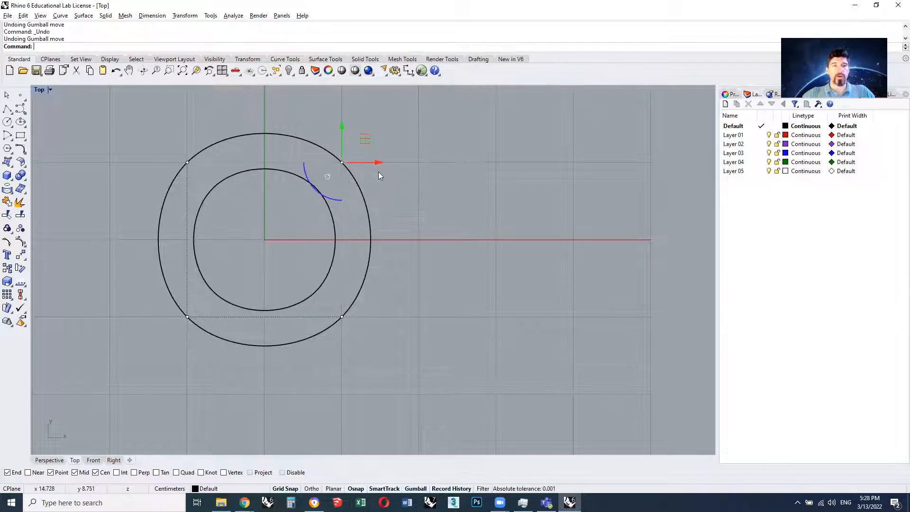
Draw an open control-point curve zigzagging above the circles through (0,20), (10,40), (20,20), (31,40), (40,20), (50,40) and (60,20)
{"action": "right_click_drag", "start_coordinate": [339, 181], "coordinate": [213, 211]}
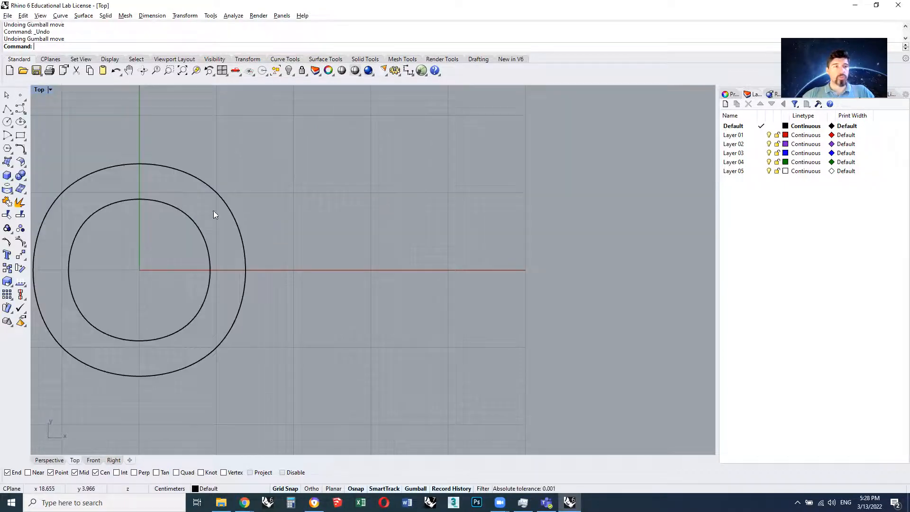
{"action": "left_click", "coordinate": [26, 112]}
{"action": "left_click", "coordinate": [39, 112]}
{"action": "right_click_drag", "start_coordinate": [307, 200], "coordinate": [258, 261]}
{"action": "right_click_drag", "start_coordinate": [223, 180], "coordinate": [295, 290]}
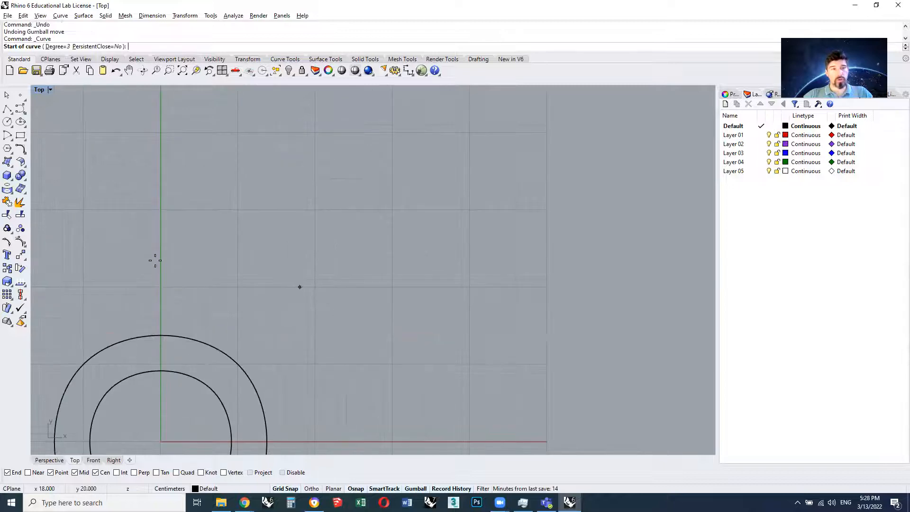
{"action": "left_click", "coordinate": [160, 287]}
{"action": "left_click", "coordinate": [238, 132]}
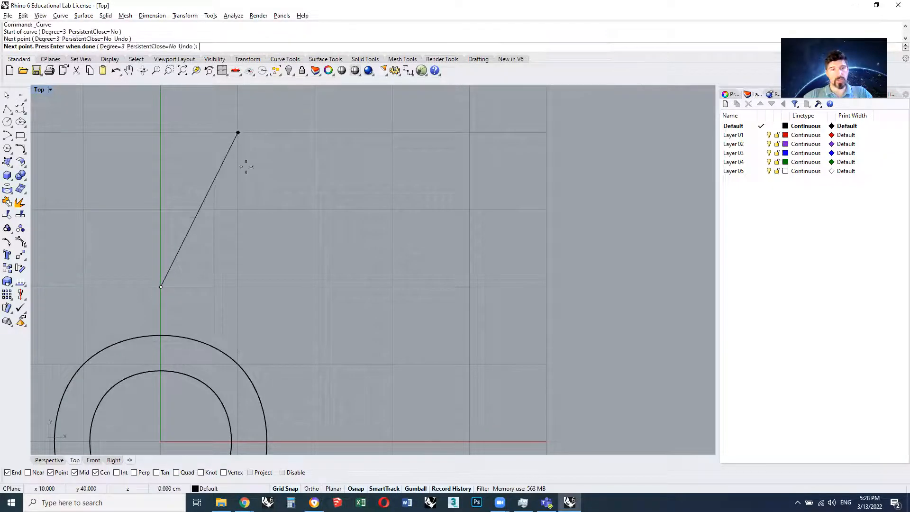
{"action": "left_click", "coordinate": [315, 287]}
{"action": "left_click", "coordinate": [401, 132]}
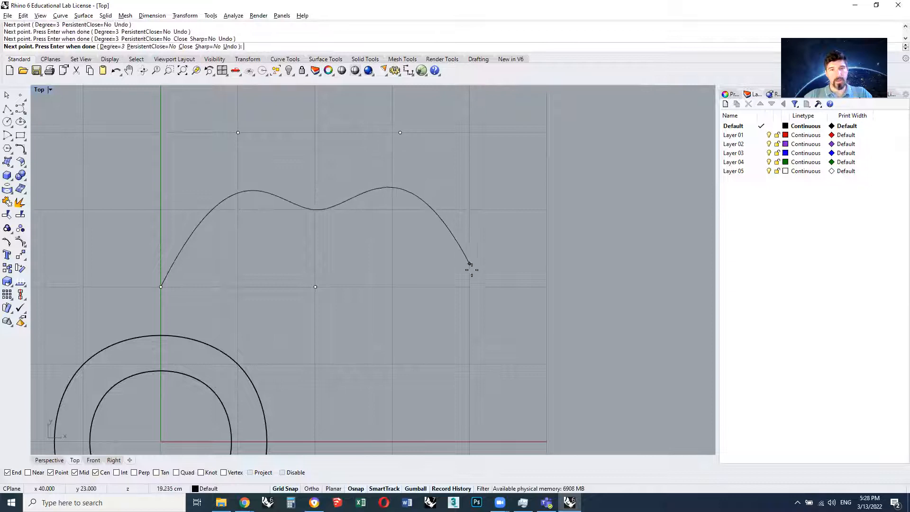
{"action": "left_click", "coordinate": [470, 286]}
{"action": "left_click", "coordinate": [547, 132]}
{"action": "left_click", "coordinate": [624, 286]}
{"action": "key", "text": "Return"}
Try reshaping the wave curve by moving its third control point down and its second one up, and undo both moves
{"action": "left_click", "coordinate": [333, 222]}
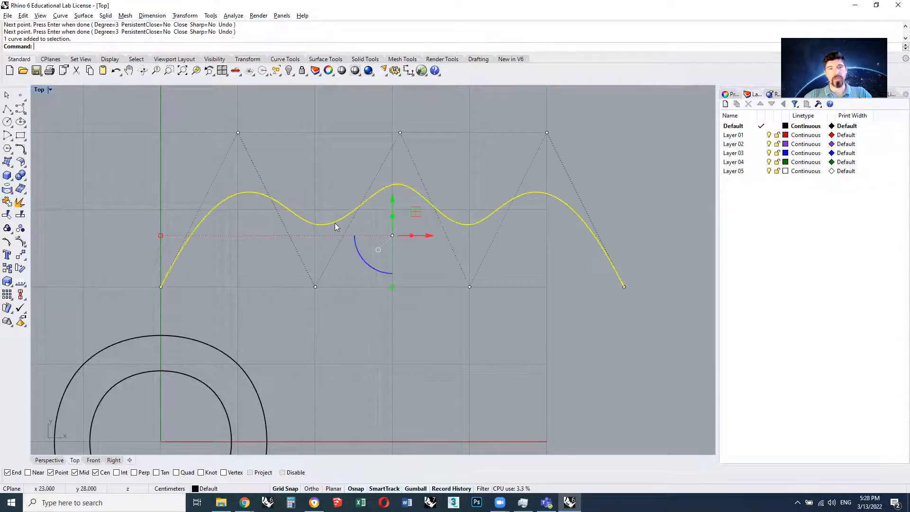
{"action": "left_click", "coordinate": [315, 287]}
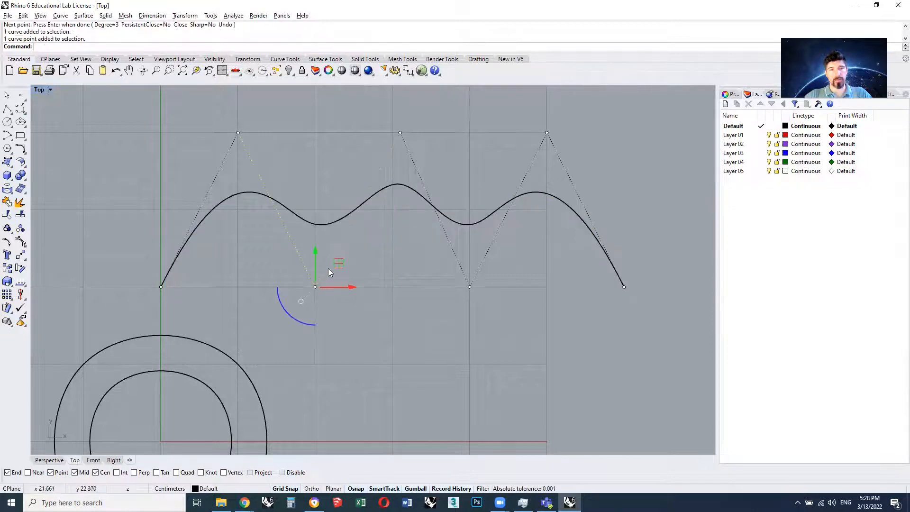
{"action": "left_click_drag", "start_coordinate": [340, 269], "coordinate": [339, 387]}
{"action": "scroll", "coordinate": [293, 221], "scroll_direction": "down", "scroll_amount": 3}
{"action": "left_click", "coordinate": [285, 207]}
{"action": "left_click_drag", "start_coordinate": [299, 186], "coordinate": [304, 108]}
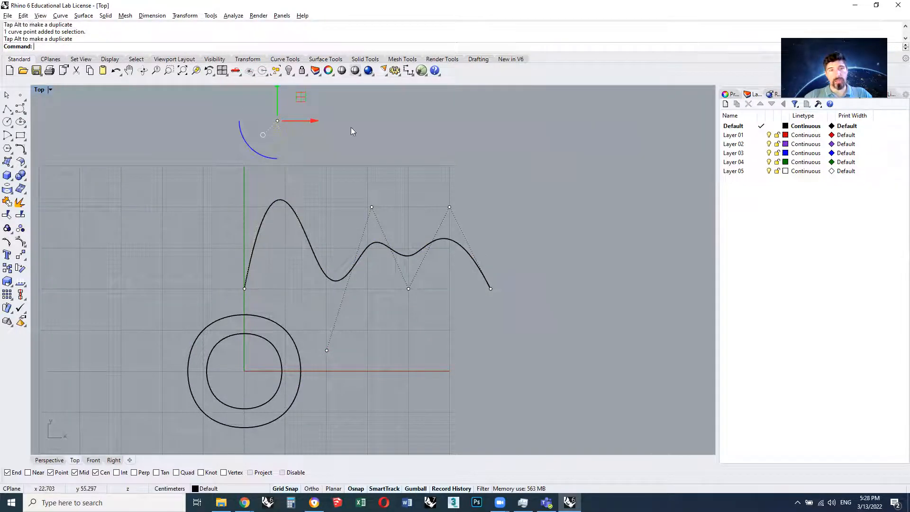
{"action": "key", "text": "ctrl+z"}
{"action": "key", "text": "ctrl+z"}
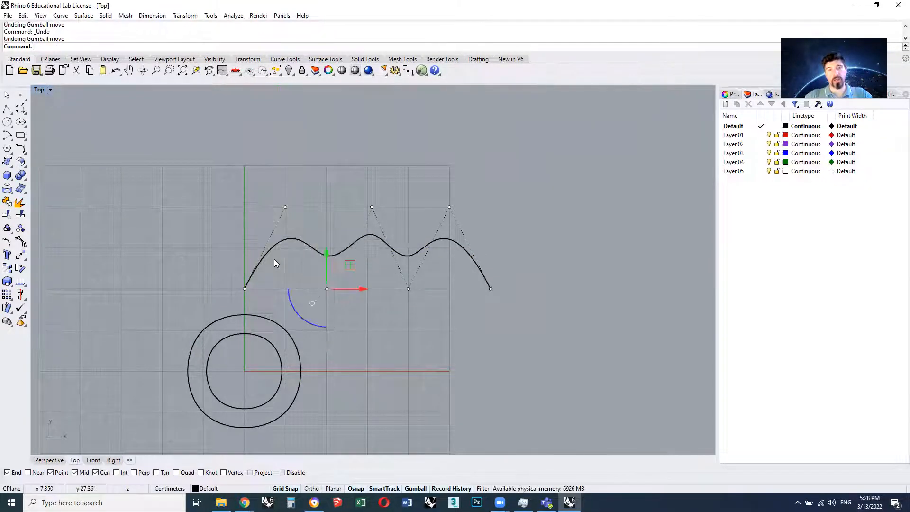
Draw an open interpolated curve from (0,20) to (60,20) through all seven control points of the existing wave curve
{"action": "right_click_drag", "start_coordinate": [287, 289], "coordinate": [277, 292]}
{"action": "scroll", "coordinate": [278, 291], "scroll_direction": "up", "scroll_amount": 4}
{"action": "left_click", "coordinate": [24, 112]}
{"action": "left_click", "coordinate": [61, 115]}
{"action": "left_click", "coordinate": [213, 290]}
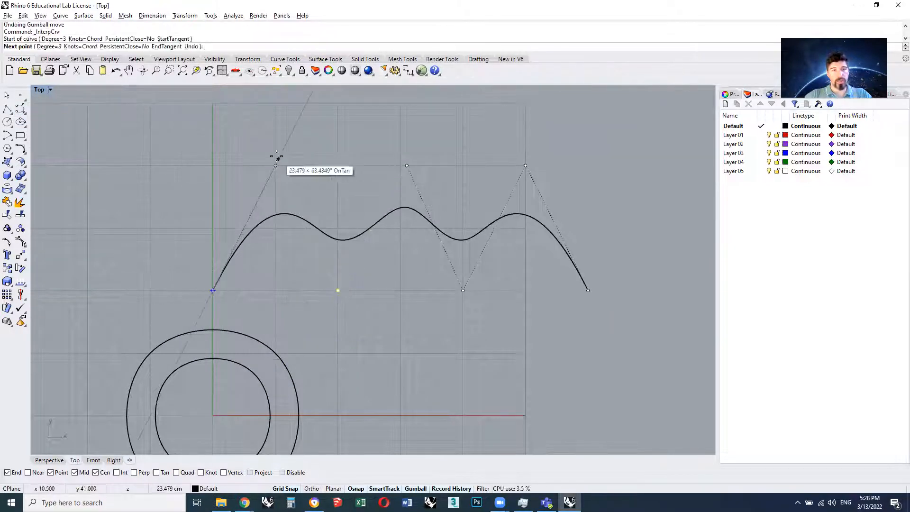
{"action": "left_click", "coordinate": [275, 166]}
{"action": "left_click", "coordinate": [338, 290]}
{"action": "left_click", "coordinate": [407, 166]}
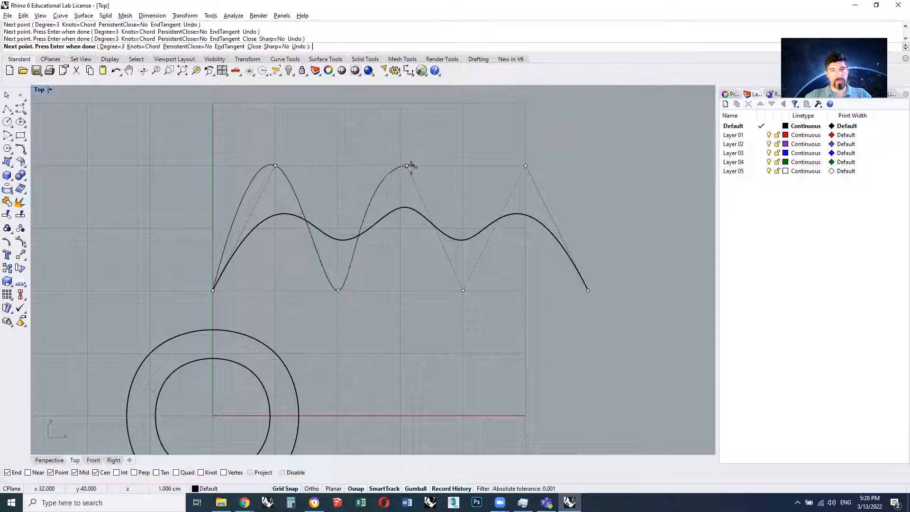
{"action": "left_click", "coordinate": [463, 291]}
{"action": "left_click", "coordinate": [525, 166]}
{"action": "left_click", "coordinate": [588, 290]}
{"action": "key", "text": "Return"}
{"action": "key", "text": "Escape"}
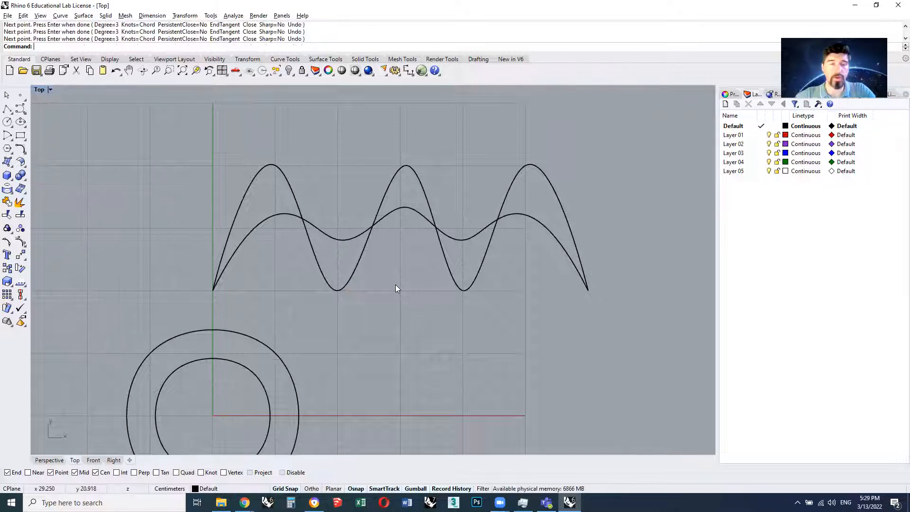
{"action": "scroll", "coordinate": [377, 275], "scroll_direction": "down", "scroll_amount": 3}
{"action": "scroll", "coordinate": [377, 275], "scroll_direction": "up", "scroll_amount": 2}
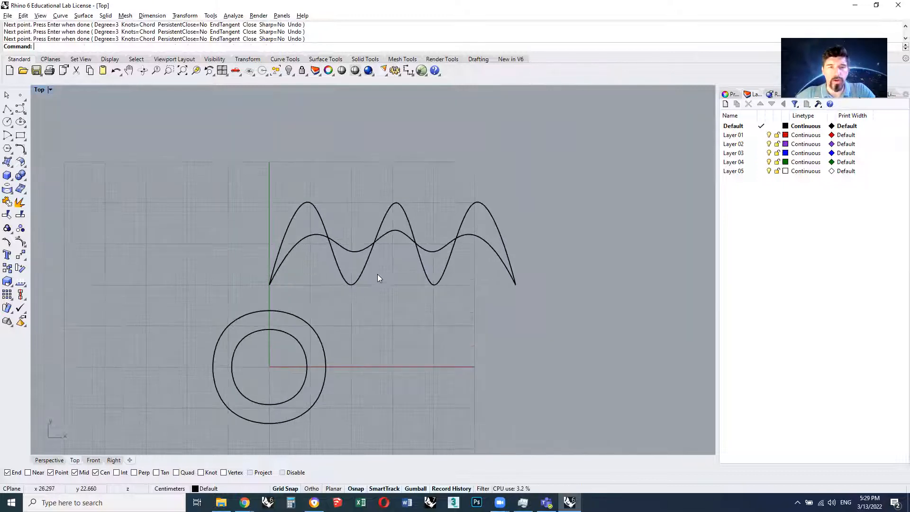
Delete both open wave curves above the closed curves
{"action": "left_click_drag", "start_coordinate": [225, 149], "coordinate": [597, 317]}
{"action": "key", "text": "Delete"}
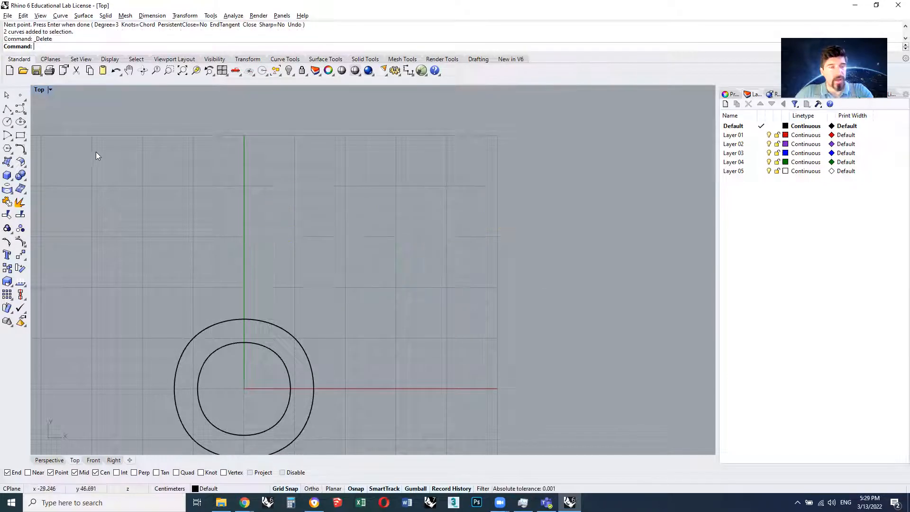
{"action": "left_click", "coordinate": [61, 16]}
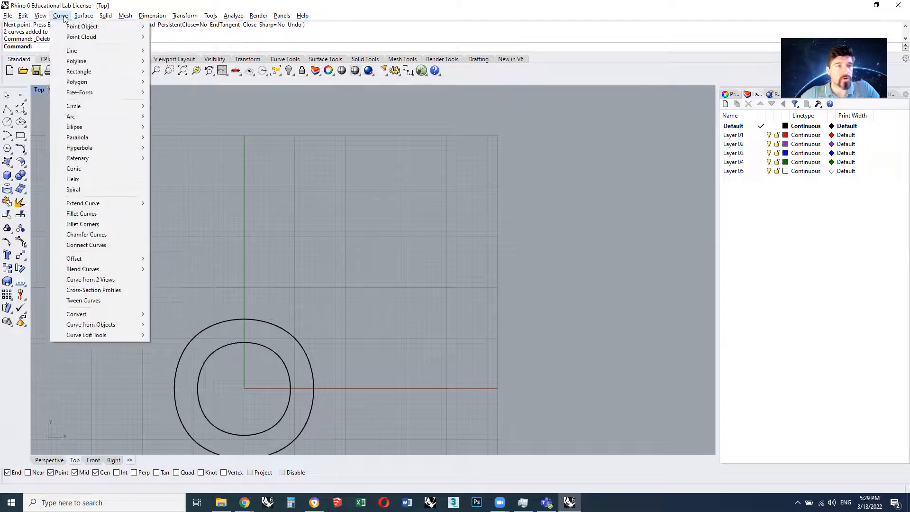
{"action": "mouse_move", "coordinate": [60, 21]}
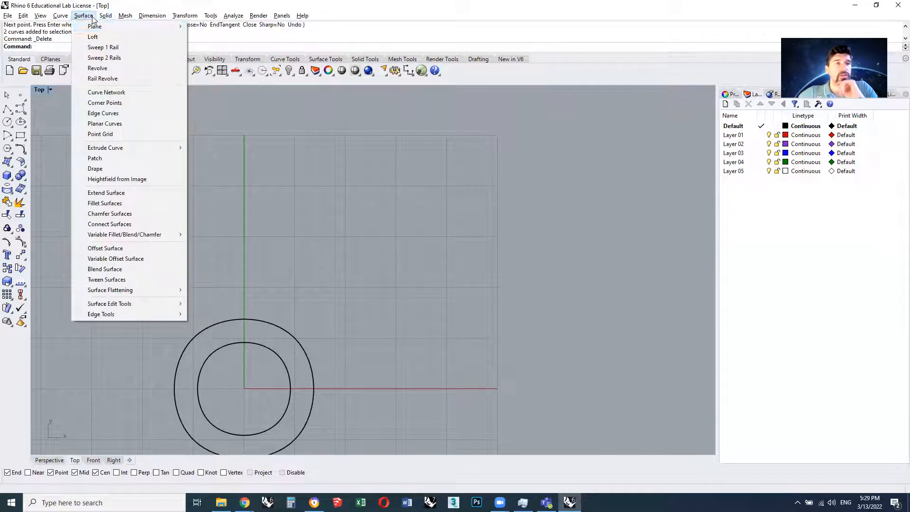
{"action": "mouse_move", "coordinate": [122, 18]}
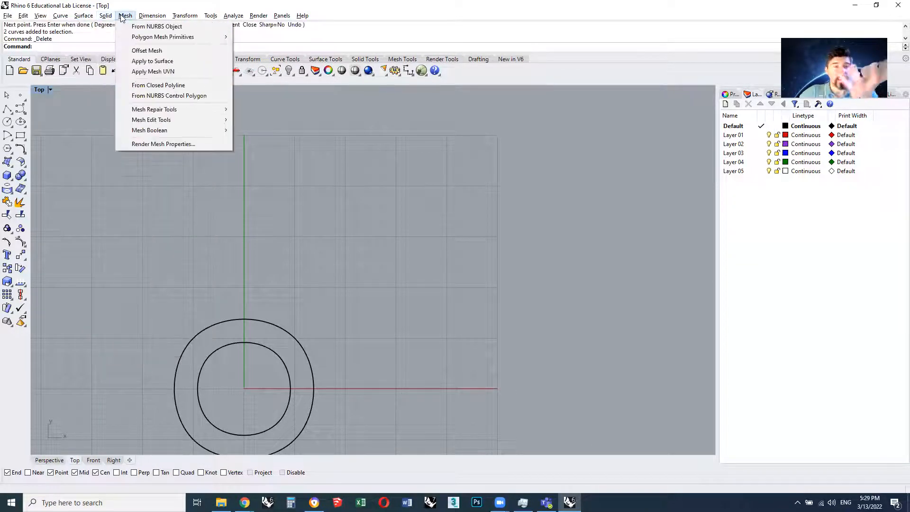
{"action": "mouse_move", "coordinate": [88, 18]}
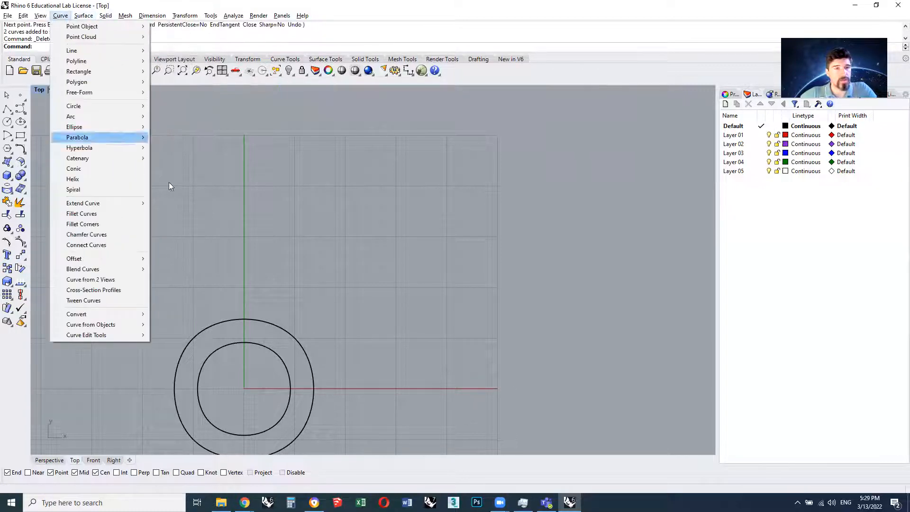
{"action": "left_click", "coordinate": [257, 221]}
{"action": "right_click_drag", "start_coordinate": [271, 253], "coordinate": [270, 192]}
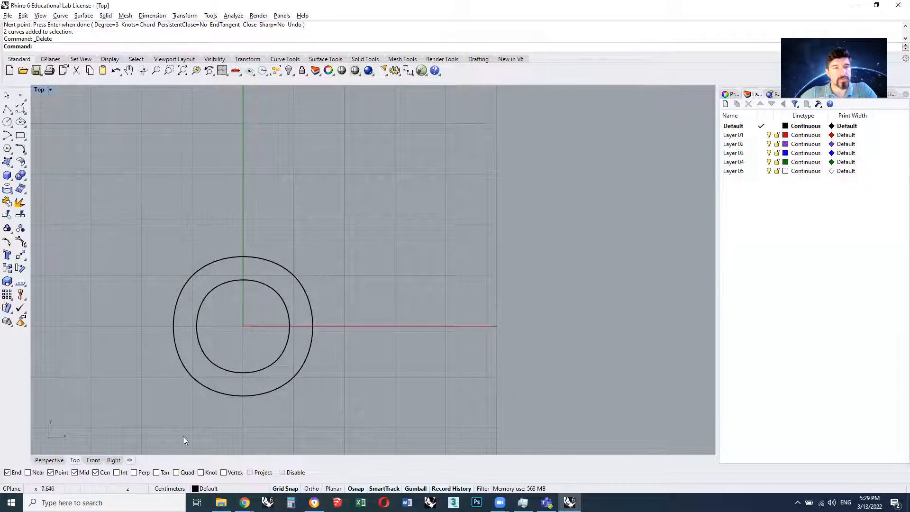
In the Perspective view, draw an open S-shaped interpolated curve through four points across the X axis, ending at (34,63)
{"action": "left_click", "coordinate": [49, 460]}
{"action": "right_click_drag", "start_coordinate": [267, 363], "coordinate": [246, 273]}
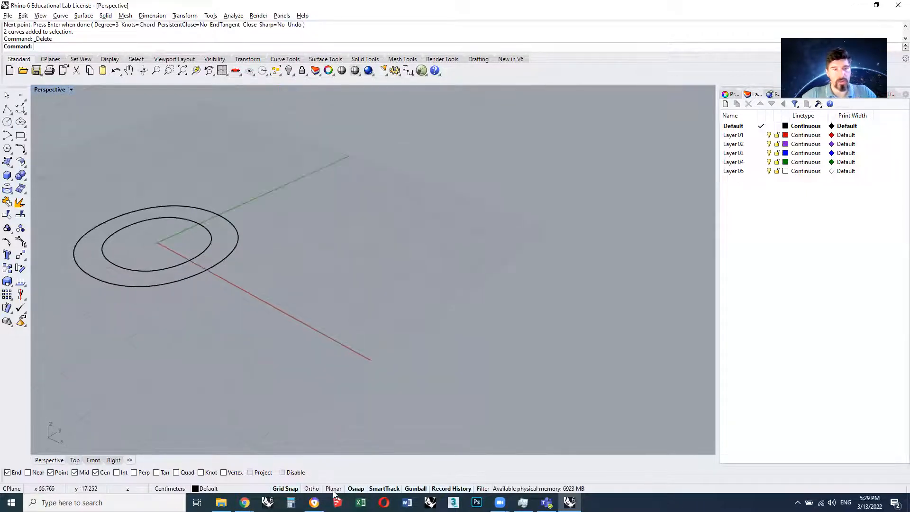
{"action": "left_click", "coordinate": [22, 110]}
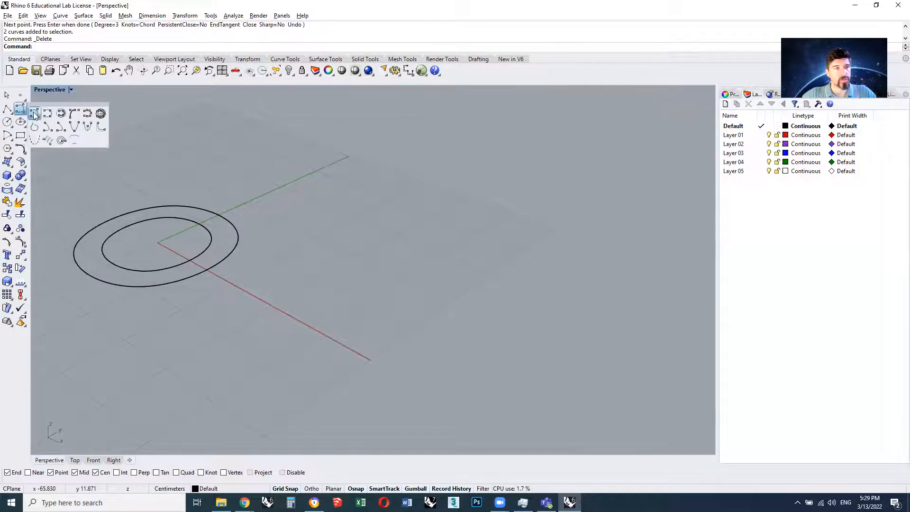
{"action": "left_click", "coordinate": [47, 115]}
{"action": "left_click", "coordinate": [289, 383]}
{"action": "left_click", "coordinate": [318, 286]}
{"action": "left_click", "coordinate": [474, 274]}
{"action": "left_click", "coordinate": [515, 183]}
{"action": "right_click", "coordinate": [515, 182]}
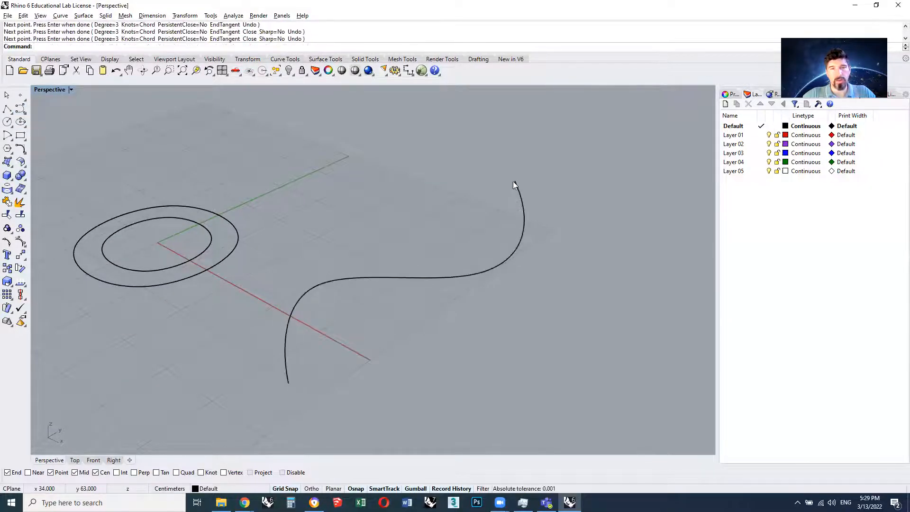
Select the S-shaped curve and examine its gumball handles from several angles and distances
{"action": "left_click", "coordinate": [448, 280]}
{"action": "right_click_drag", "start_coordinate": [438, 320], "coordinate": [432, 272]}
{"action": "scroll", "coordinate": [432, 271], "scroll_direction": "up", "scroll_amount": 6}
{"action": "scroll", "coordinate": [445, 243], "scroll_direction": "down", "scroll_amount": 3}
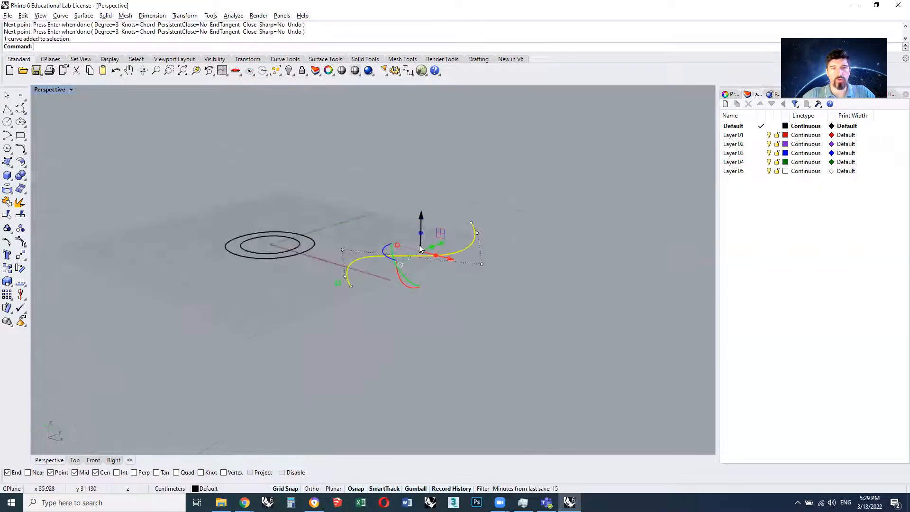
{"action": "scroll", "coordinate": [419, 245], "scroll_direction": "up", "scroll_amount": 6}
{"action": "scroll", "coordinate": [430, 270], "scroll_direction": "down", "scroll_amount": 3}
{"action": "scroll", "coordinate": [430, 270], "scroll_direction": "up", "scroll_amount": 5}
{"action": "right_click_drag", "start_coordinate": [428, 271], "coordinate": [457, 252]}
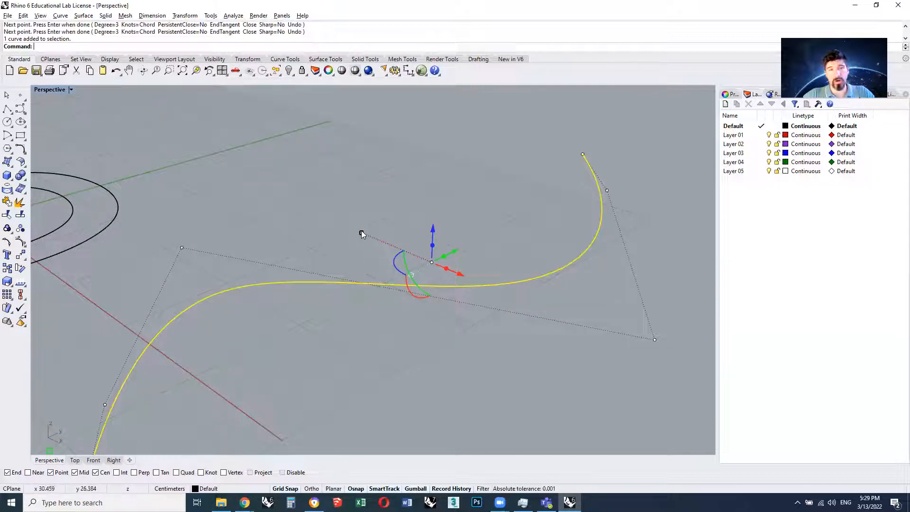
{"action": "right_click_drag", "start_coordinate": [252, 341], "coordinate": [245, 341]}
{"action": "scroll", "coordinate": [245, 342], "scroll_direction": "down", "scroll_amount": 6}
{"action": "scroll", "coordinate": [188, 382], "scroll_direction": "up", "scroll_amount": 2}
{"action": "right_click_drag", "start_coordinate": [308, 306], "coordinate": [295, 301]}
{"action": "scroll", "coordinate": [373, 280], "scroll_direction": "up", "scroll_amount": 6}
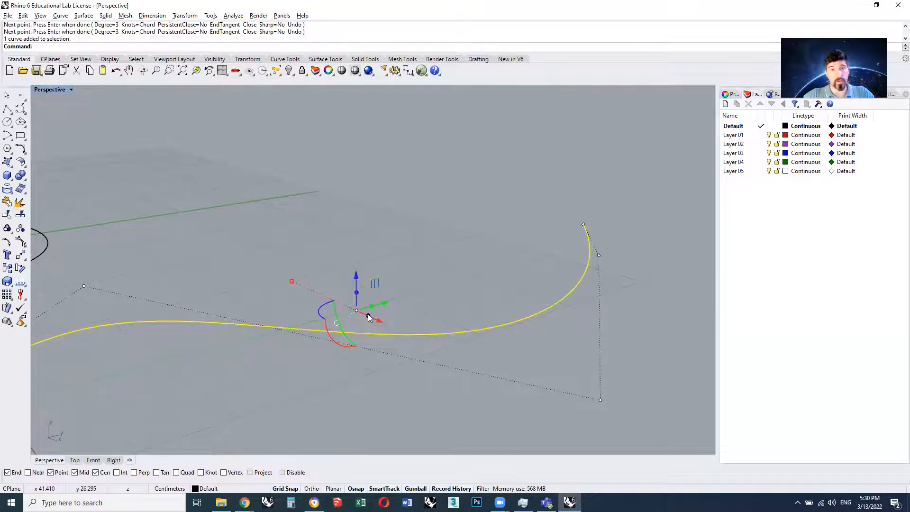
{"action": "scroll", "coordinate": [368, 314], "scroll_direction": "down", "scroll_amount": 5}
{"action": "right_click_drag", "start_coordinate": [368, 314], "coordinate": [315, 323]}
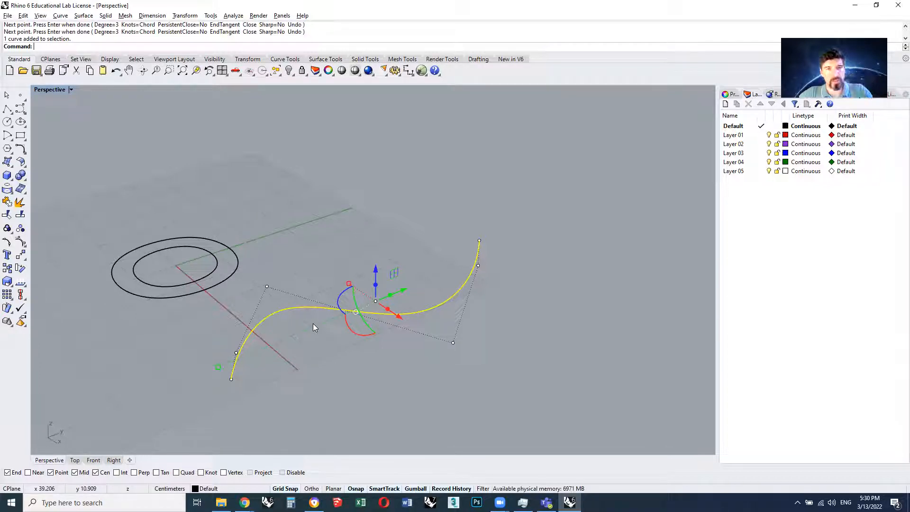
{"action": "right_click_drag", "start_coordinate": [269, 330], "coordinate": [272, 323]}
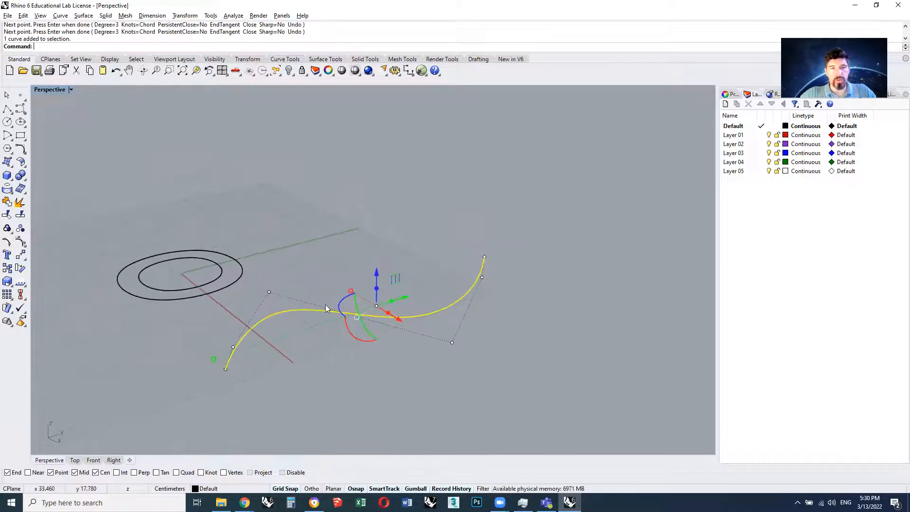
{"action": "right_click_drag", "start_coordinate": [325, 305], "coordinate": [336, 311]}
Turn off history recording
{"action": "right_click", "coordinate": [443, 491]}
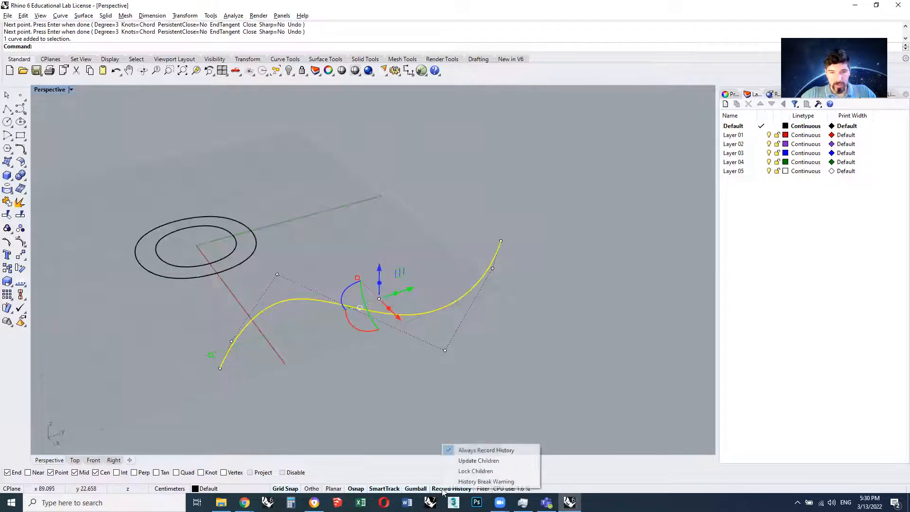
{"action": "left_click", "coordinate": [437, 492]}
Try stretching the S-shaped curve along X and along Y with the gumball's scale handles, cancelling both
{"action": "right_click_drag", "start_coordinate": [389, 349], "coordinate": [391, 298]}
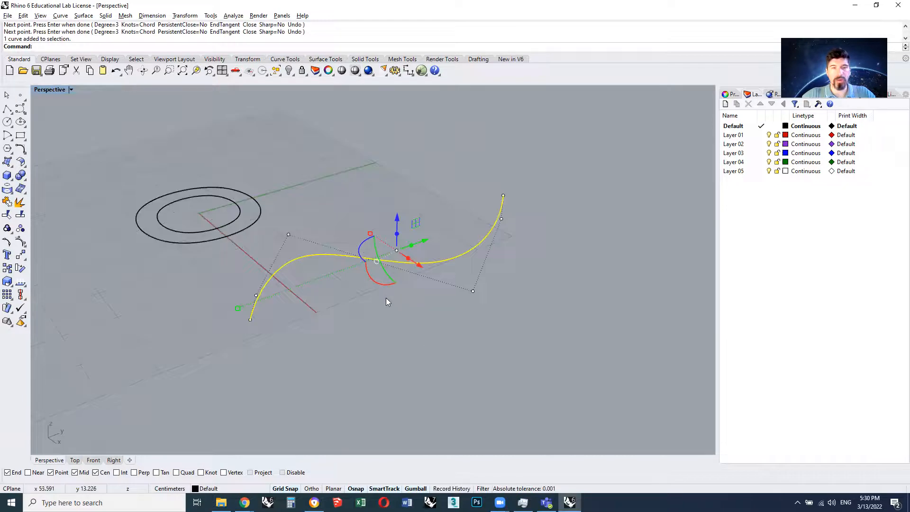
{"action": "left_click_drag", "start_coordinate": [369, 233], "coordinate": [342, 198]}
{"action": "key", "text": "Escape"}
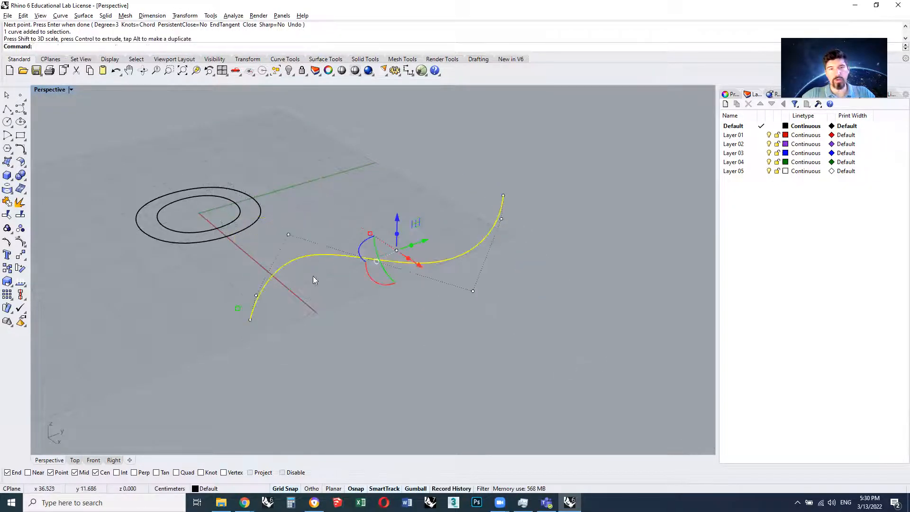
{"action": "left_click_drag", "start_coordinate": [238, 309], "coordinate": [125, 331]}
{"action": "key", "text": "Escape"}
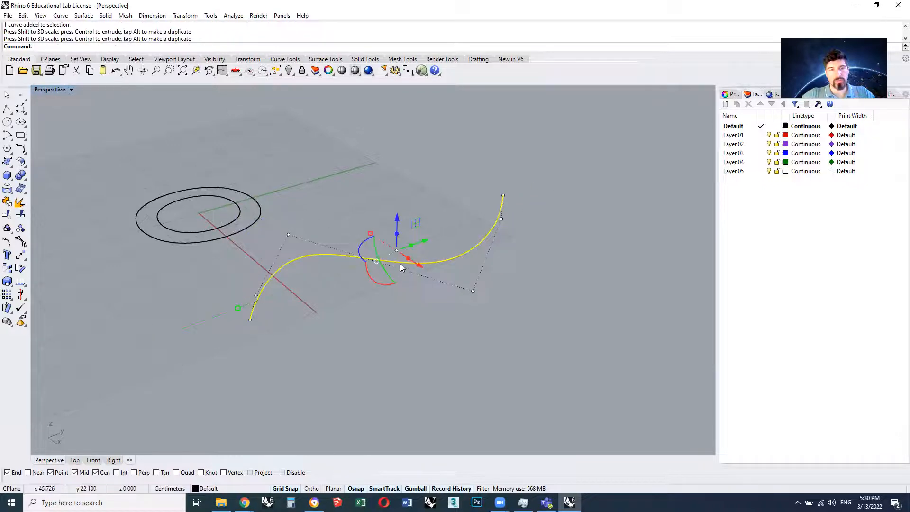
Try the Scale command on the S-shaped curve with a base point on the curve and a picked reference point
{"action": "right_click_drag", "start_coordinate": [374, 255], "coordinate": [366, 327]}
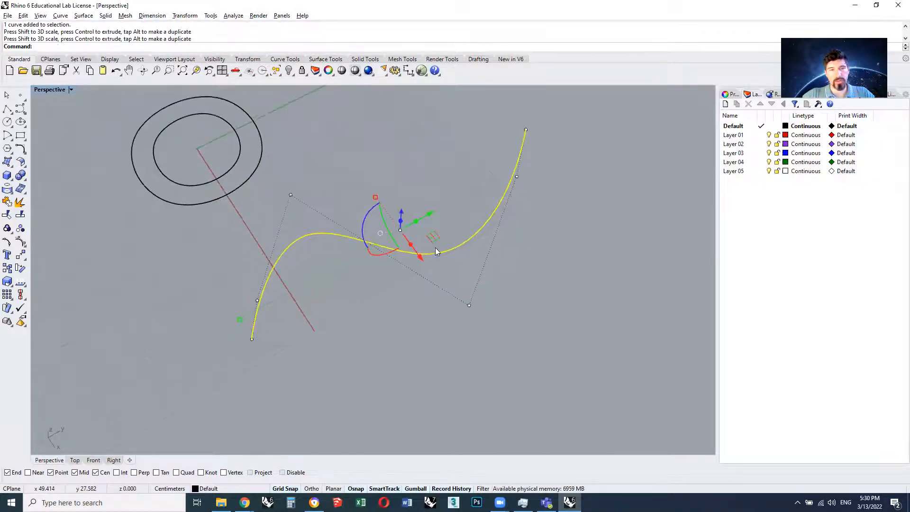
{"action": "type", "text": "Sca"}
{"action": "key", "text": "BackSpace"}
{"action": "key", "text": "BackSpace"}
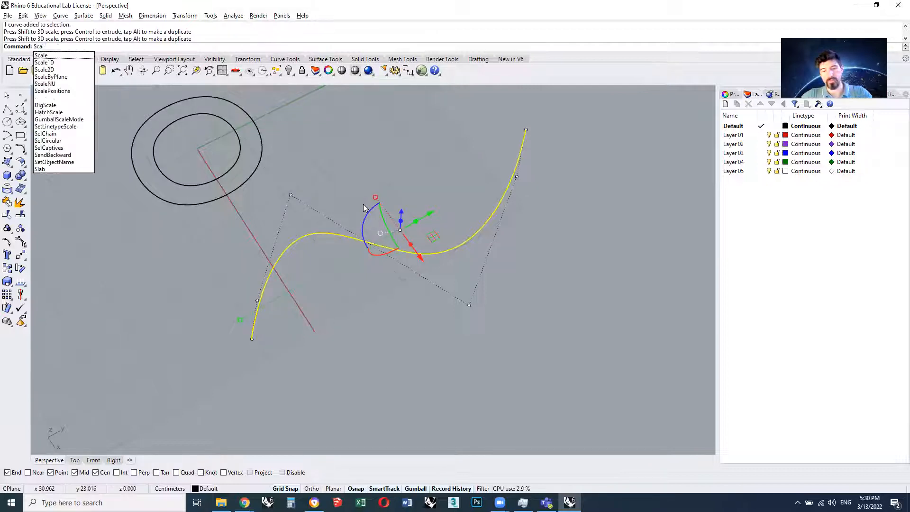
{"action": "type", "text": "ale"}
{"action": "key", "text": "Return"}
{"action": "left_click", "coordinate": [440, 253]}
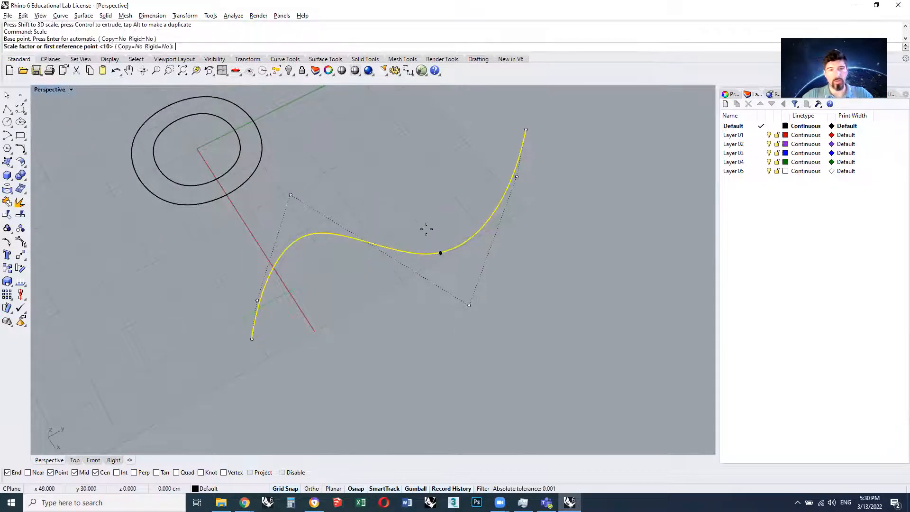
{"action": "left_click", "coordinate": [405, 206]}
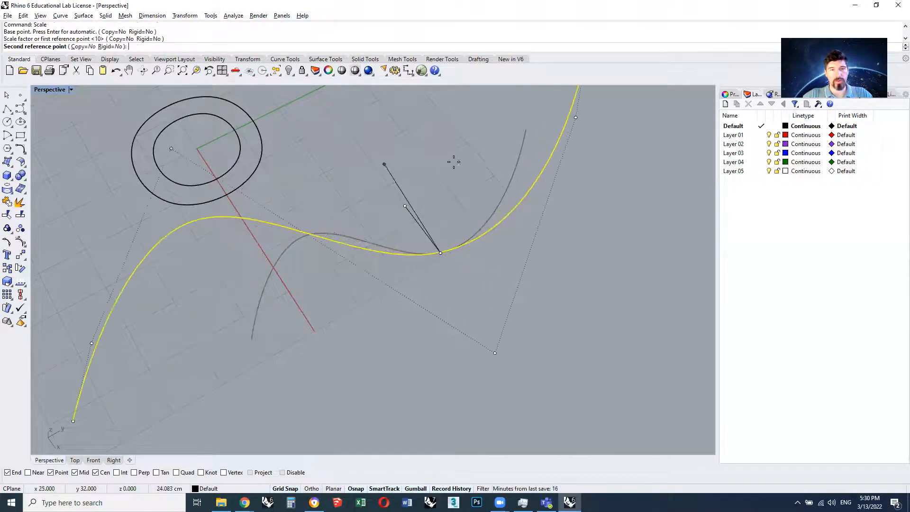
{"action": "key", "text": "Escape"}
Scale the S-shaped curve by a factor of 2 about a point on it, and undo the scaling
{"action": "key", "text": "Return"}
{"action": "left_click", "coordinate": [430, 253]}
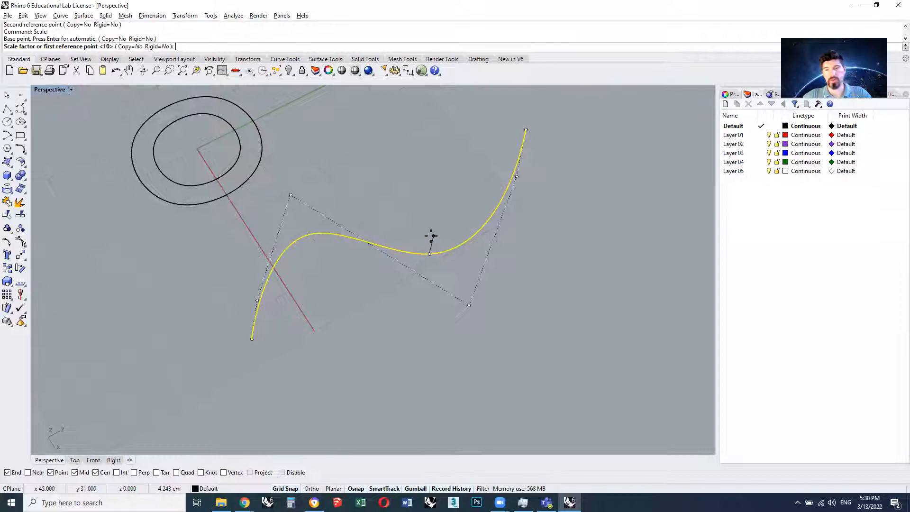
{"action": "type", "text": "2"}
{"action": "key", "text": "Return"}
{"action": "scroll", "coordinate": [432, 234], "scroll_direction": "down", "scroll_amount": 3}
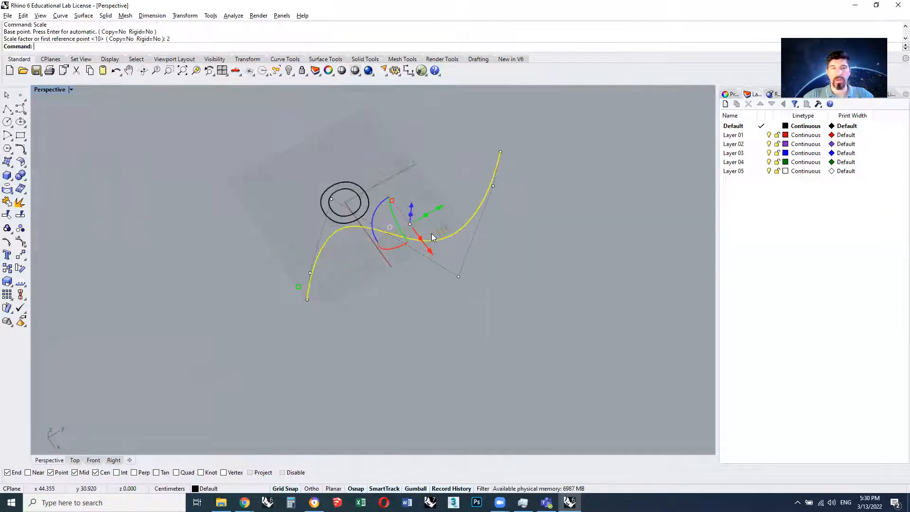
{"action": "key", "text": "ctrl+z"}
{"action": "scroll", "coordinate": [414, 241], "scroll_direction": "up", "scroll_amount": 2}
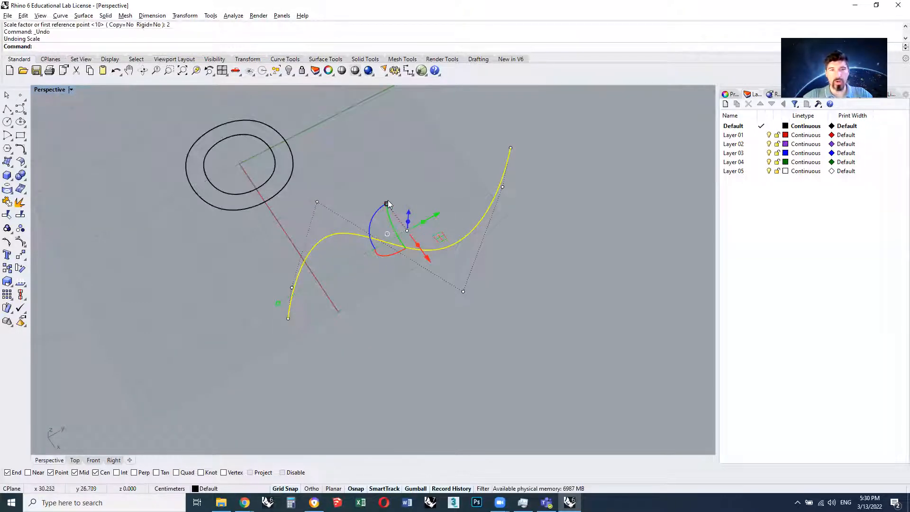
Try scaling and moving the S-shaped curve freehand with the gumball handles
{"action": "mouse_move", "coordinate": [387, 203]}
{"action": "left_mouse_down"}
{"action": "mouse_move", "coordinate": [358, 155]}
{"action": "mouse_move", "coordinate": [390, 212]}
{"action": "mouse_move", "coordinate": [354, 149]}
{"action": "mouse_move", "coordinate": [390, 203]}
{"action": "mouse_move", "coordinate": [390, 194]}
{"action": "left_mouse_up"}
{"action": "right_click_drag", "start_coordinate": [389, 194], "coordinate": [338, 251]}
{"action": "left_click_drag", "start_coordinate": [338, 251], "coordinate": [331, 232]}
{"action": "key", "text": "Escape"}
{"action": "left_click_drag", "start_coordinate": [384, 279], "coordinate": [395, 294]}
{"action": "right_click_drag", "start_coordinate": [396, 297], "coordinate": [419, 230]}
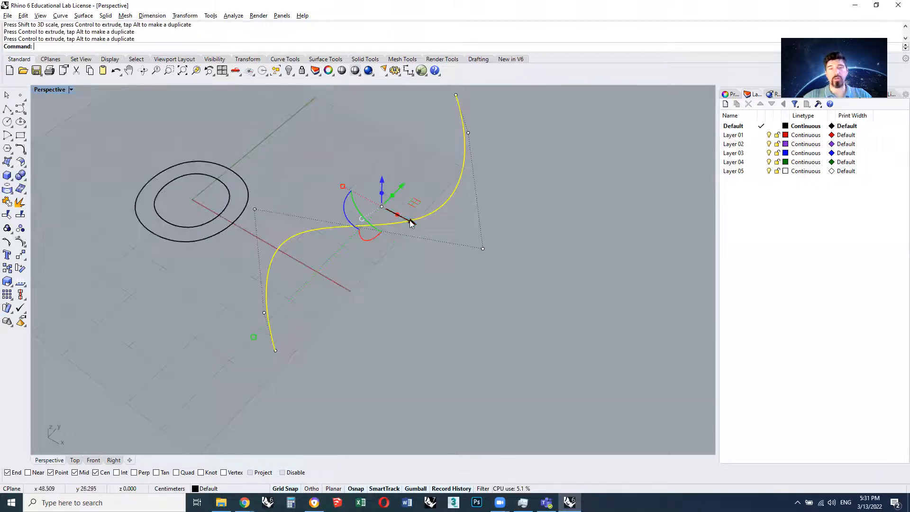
Move the S-shaped curve 4 cm along X with the gumball, and try rotating it by 90 degrees
{"action": "left_click", "coordinate": [410, 221]}
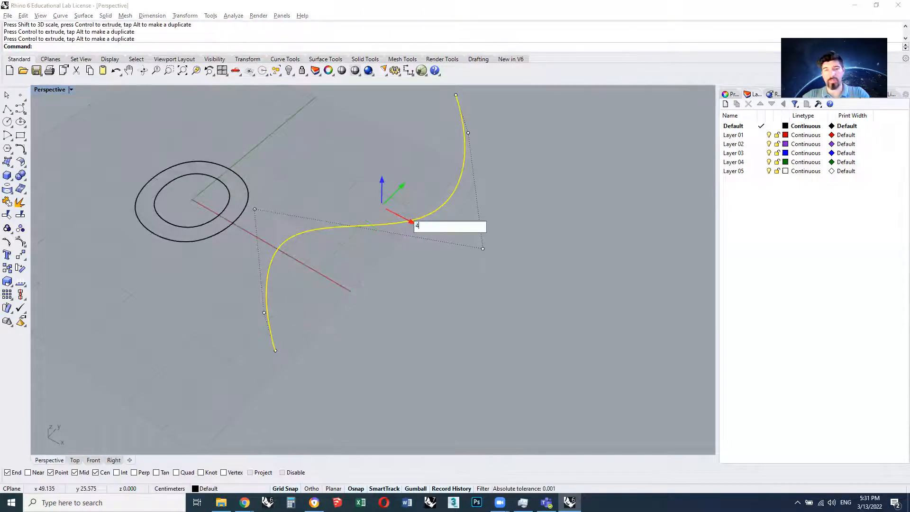
{"action": "type", "text": "4"}
{"action": "key", "text": "Return"}
{"action": "right_click_drag", "start_coordinate": [447, 276], "coordinate": [378, 238]}
{"action": "left_click", "coordinate": [448, 298]}
{"action": "type", "text": "90"}
{"action": "key", "text": "Return"}
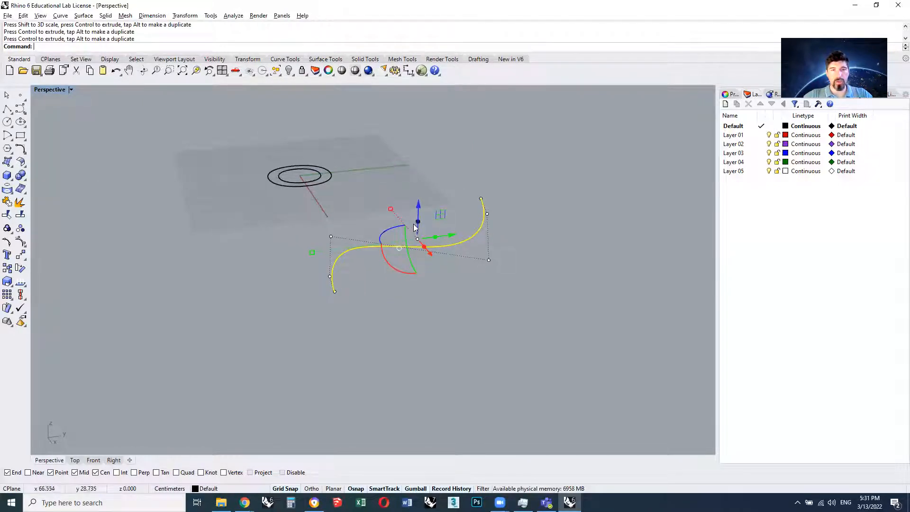
Extrude the S-shaped curve vertically upward into a wall surface with the gumball, and deselect it
{"action": "left_click_drag", "start_coordinate": [416, 227], "coordinate": [411, 105], "text": "ctrl"}
{"action": "mouse_move", "coordinate": [262, 189]}
{"action": "right_mouse_down"}
{"action": "mouse_move", "coordinate": [544, 169]}
{"action": "mouse_move", "coordinate": [179, 186]}
{"action": "mouse_move", "coordinate": [186, 180]}
{"action": "mouse_move", "coordinate": [302, 207]}
{"action": "right_mouse_up"}
{"action": "scroll", "coordinate": [309, 215], "scroll_direction": "up", "scroll_amount": 3}
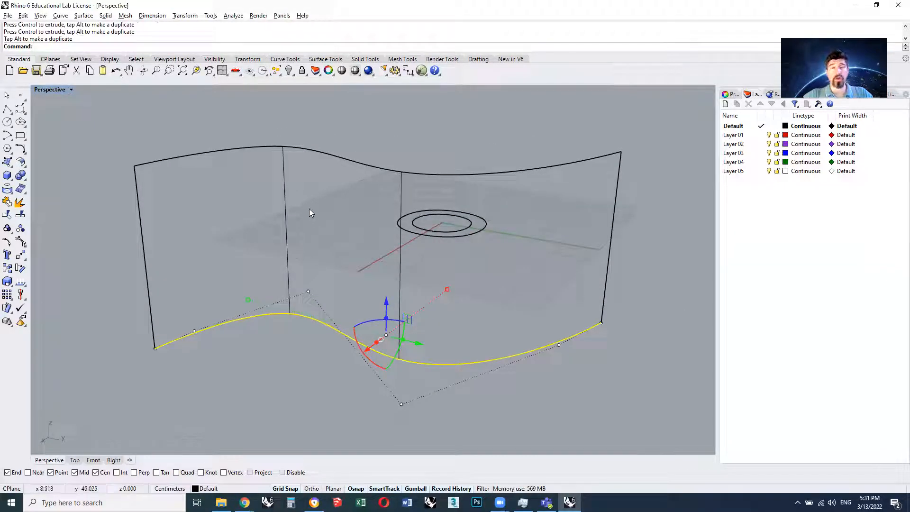
{"action": "key", "text": "Escape"}
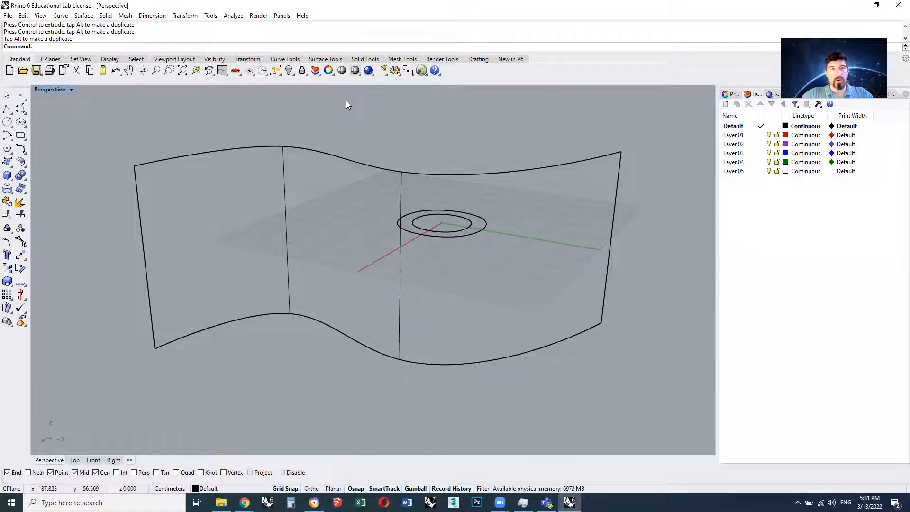
{"action": "left_click", "coordinate": [358, 77]}
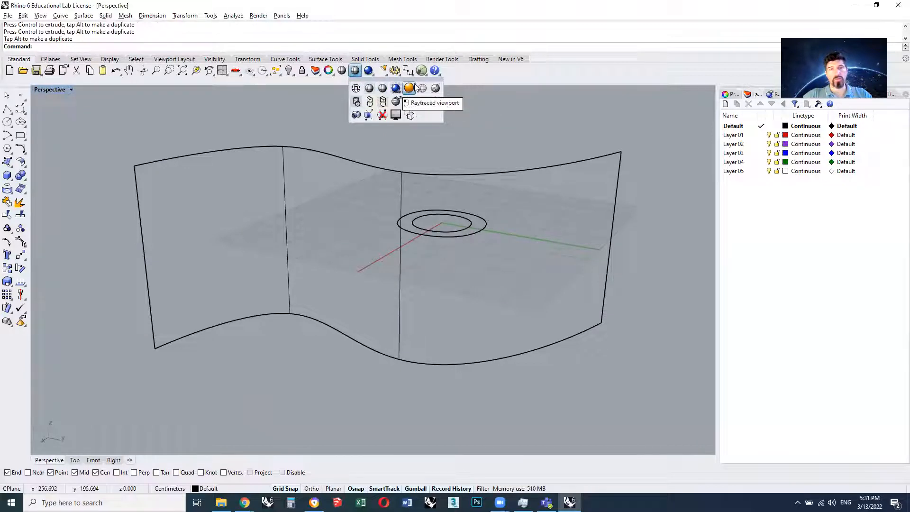
{"action": "left_click", "coordinate": [383, 88]}
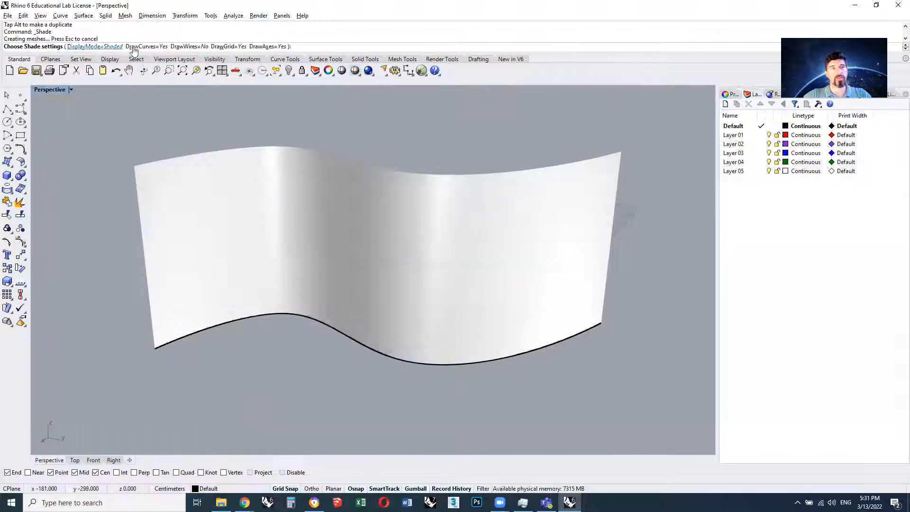
{"action": "key", "text": "Escape"}
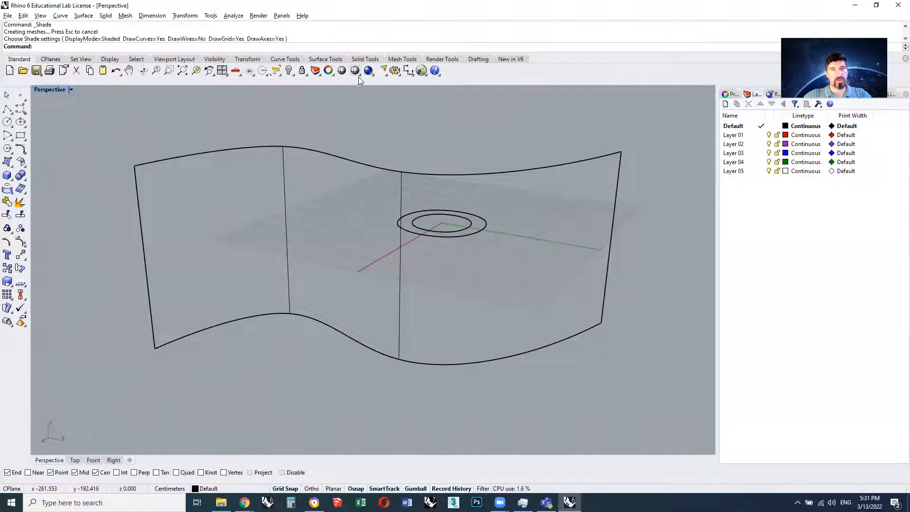
Set the Perspective viewport to the Shaded display mode and view the extruded surface from the other side
{"action": "left_click", "coordinate": [358, 77]}
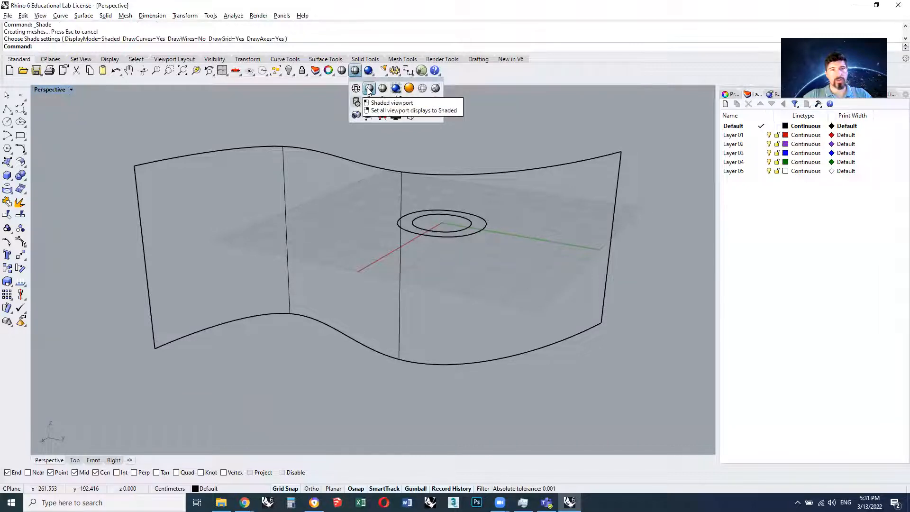
{"action": "left_click", "coordinate": [369, 89]}
{"action": "mouse_move", "coordinate": [554, 190]}
{"action": "right_mouse_down"}
{"action": "mouse_move", "coordinate": [228, 189]}
{"action": "mouse_move", "coordinate": [114, 84]}
{"action": "right_mouse_up"}
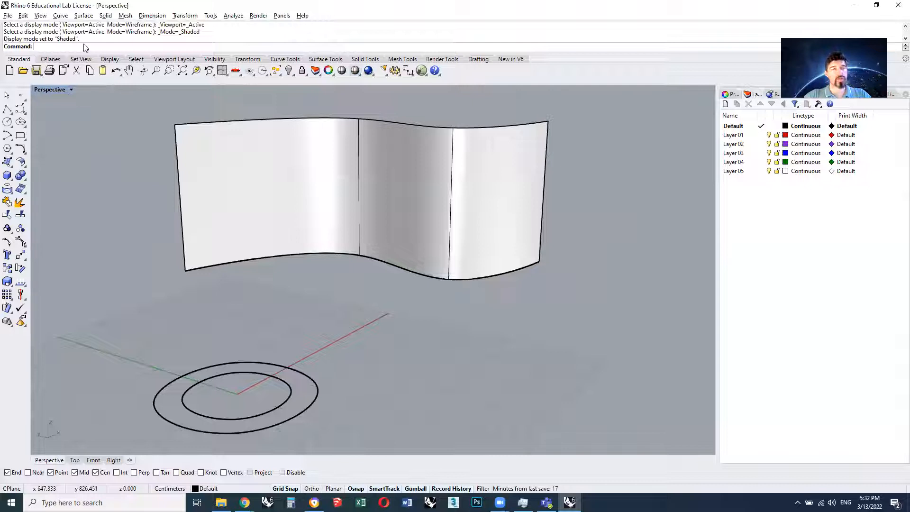
Preview the Perspective viewport with the Shade command, exit the preview and view the extruded surface from several sides
{"action": "left_click", "coordinate": [355, 76]}
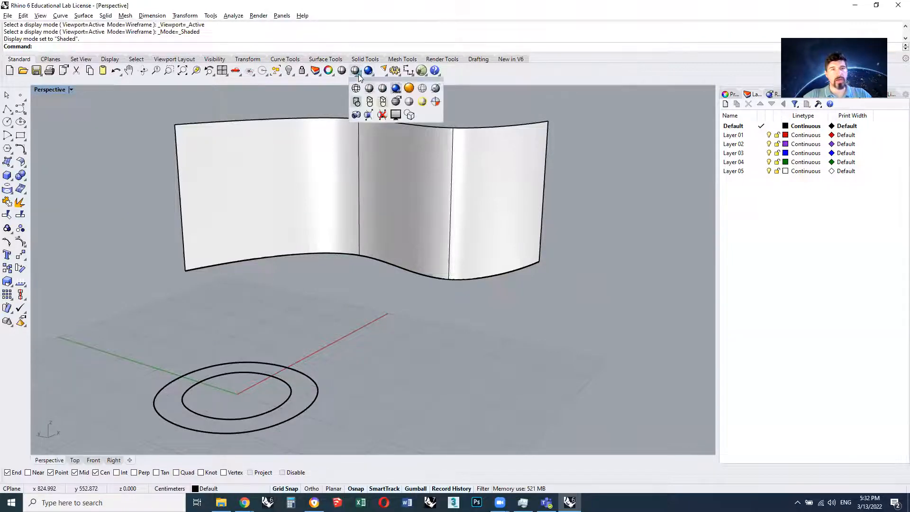
{"action": "left_click", "coordinate": [379, 91]}
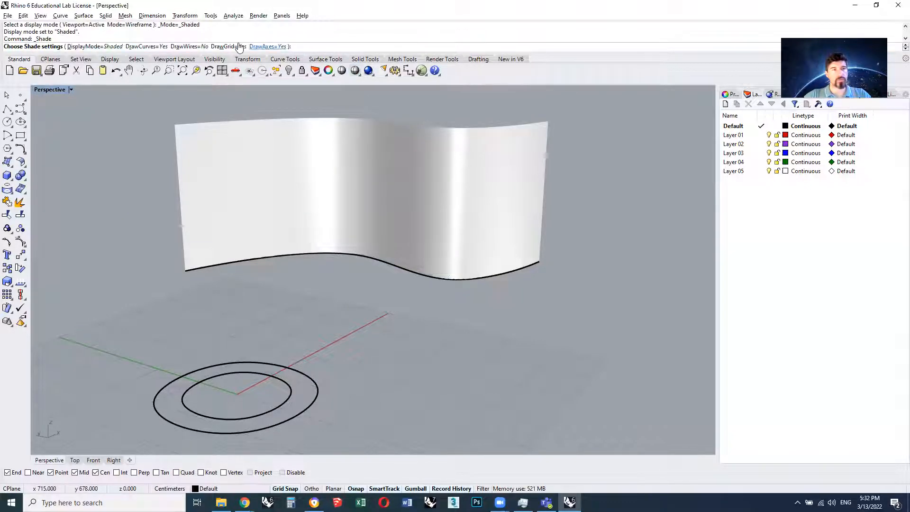
{"action": "key", "text": "Escape"}
{"action": "right_click_drag", "start_coordinate": [287, 202], "coordinate": [308, 254]}
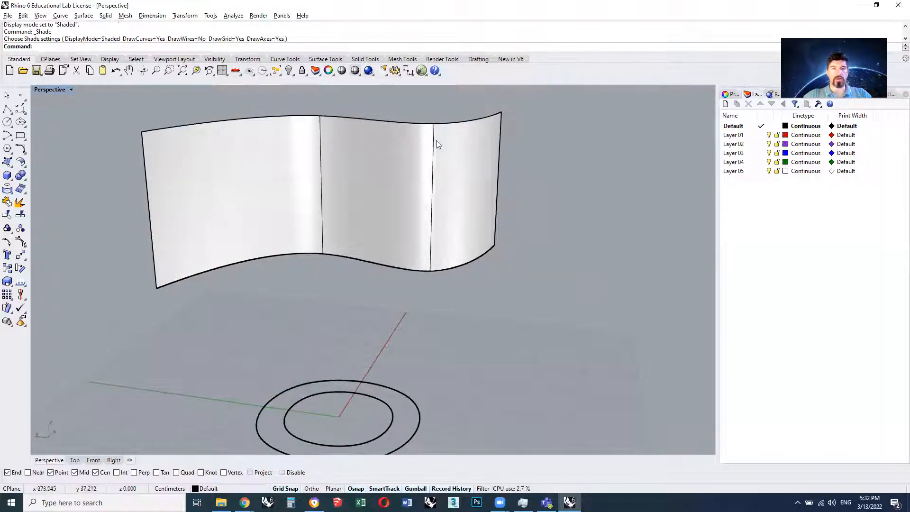
{"action": "right_click_drag", "start_coordinate": [255, 166], "coordinate": [217, 172]}
{"action": "right_click_drag", "start_coordinate": [371, 175], "coordinate": [248, 207]}
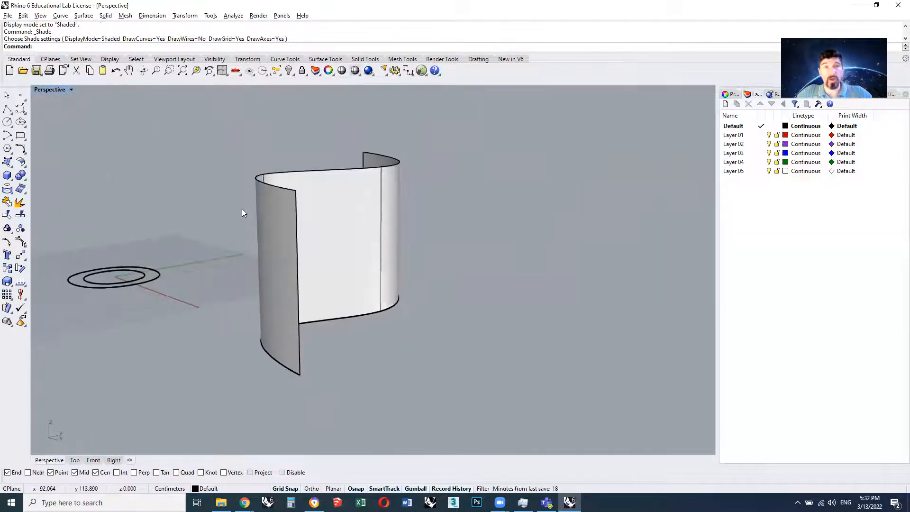
{"action": "right_click_drag", "start_coordinate": [341, 200], "coordinate": [228, 177]}
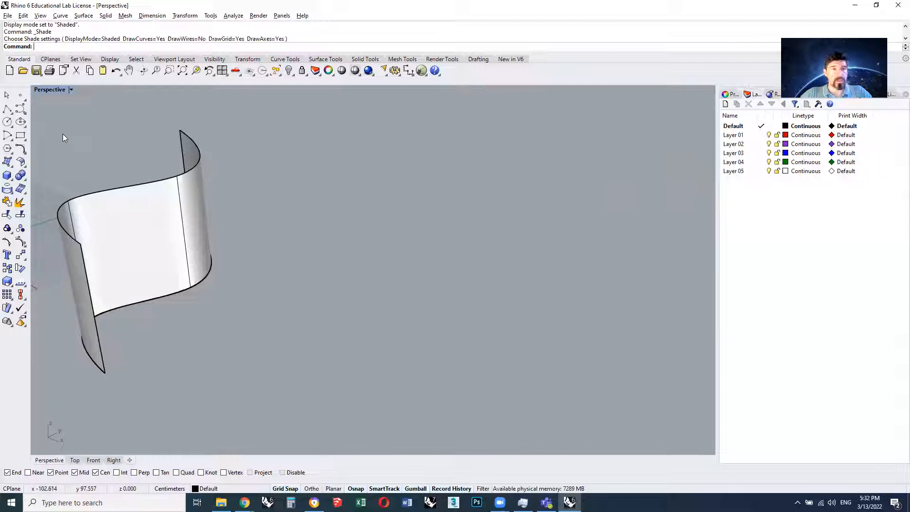
Create a solid sphere beside the extruded S-shaped surface, setting its centre and radius freehand
{"action": "left_click", "coordinate": [13, 183]}
{"action": "left_click", "coordinate": [45, 177]}
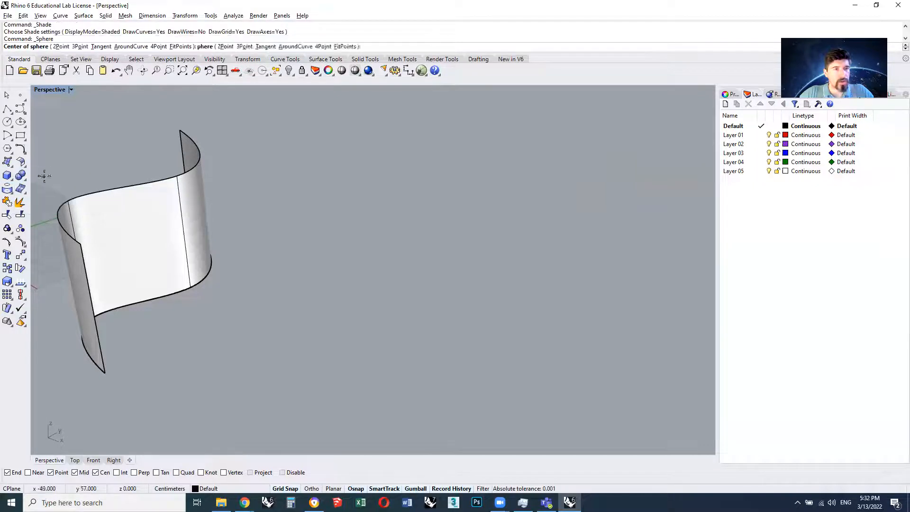
{"action": "left_click", "coordinate": [342, 280]}
{"action": "left_click", "coordinate": [356, 219]}
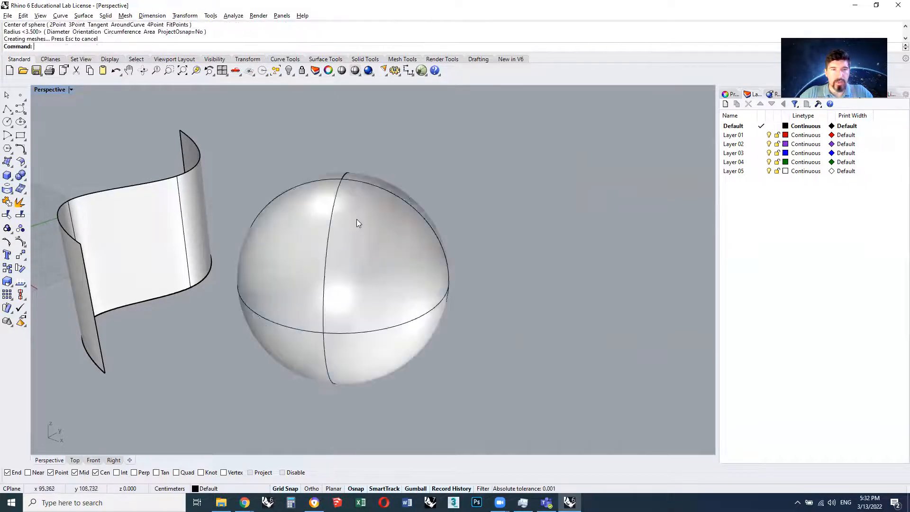
Create a polygon mesh sphere of similar size next to the solid sphere, with 10 vertical and 10 around faces
{"action": "left_click", "coordinate": [125, 15]}
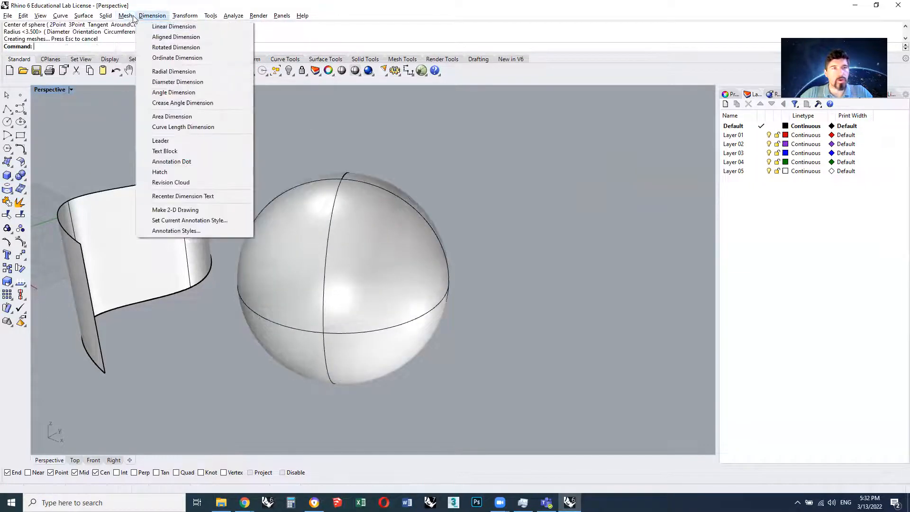
{"action": "mouse_move", "coordinate": [213, 38]}
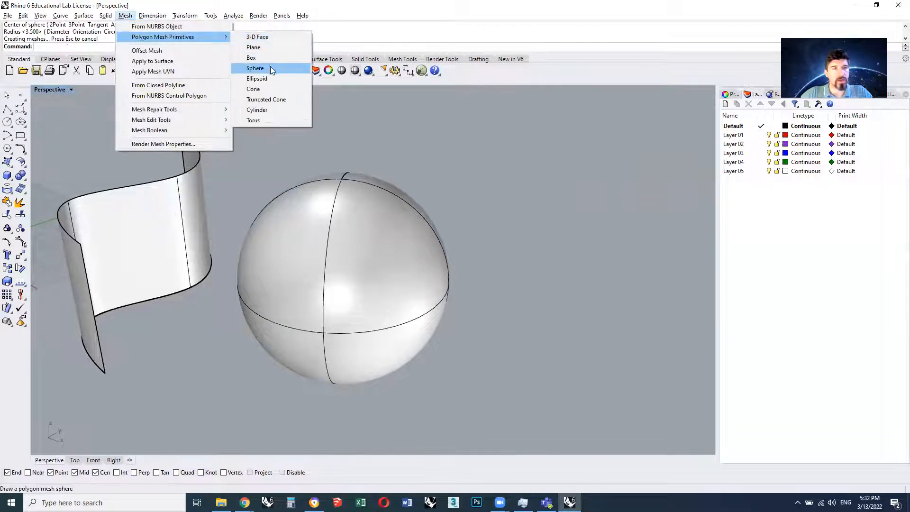
{"action": "left_click", "coordinate": [270, 66]}
{"action": "left_click", "coordinate": [590, 318]}
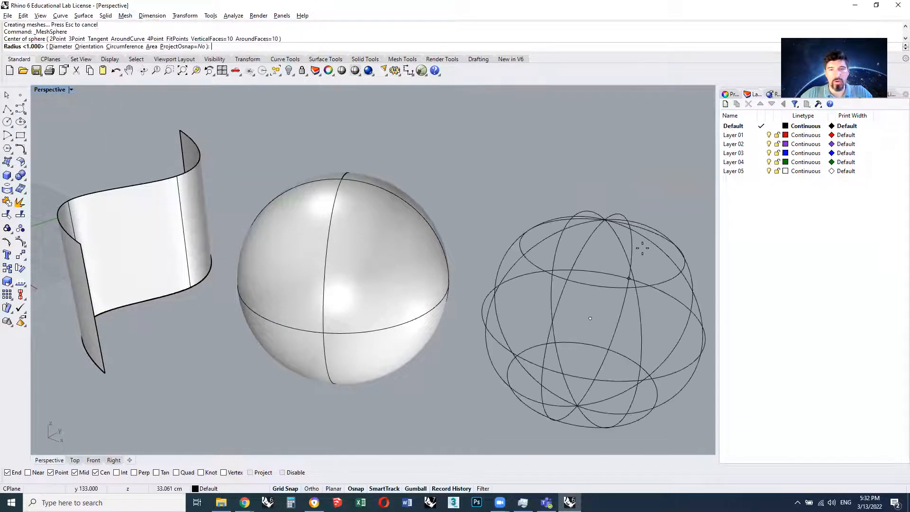
{"action": "left_click", "coordinate": [631, 271]}
{"action": "mouse_move", "coordinate": [471, 257]}
{"action": "right_mouse_down", "text": "shift"}
{"action": "mouse_move", "coordinate": [461, 246]}
{"action": "mouse_move", "coordinate": [413, 248]}
{"action": "right_mouse_up", "text": "shift"}
{"action": "right_click_drag", "start_coordinate": [413, 248], "coordinate": [441, 225]}
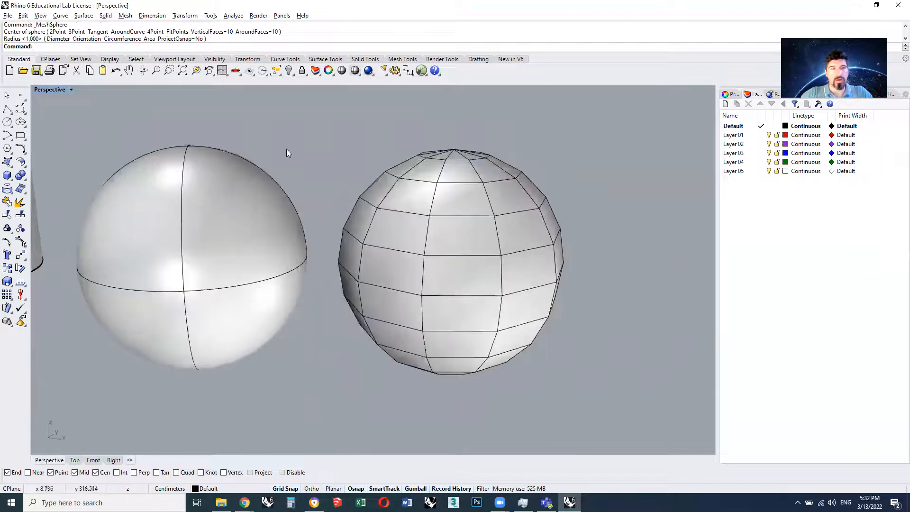
Set the Perspective viewport to the Rendered display mode
{"action": "left_click", "coordinate": [359, 74]}
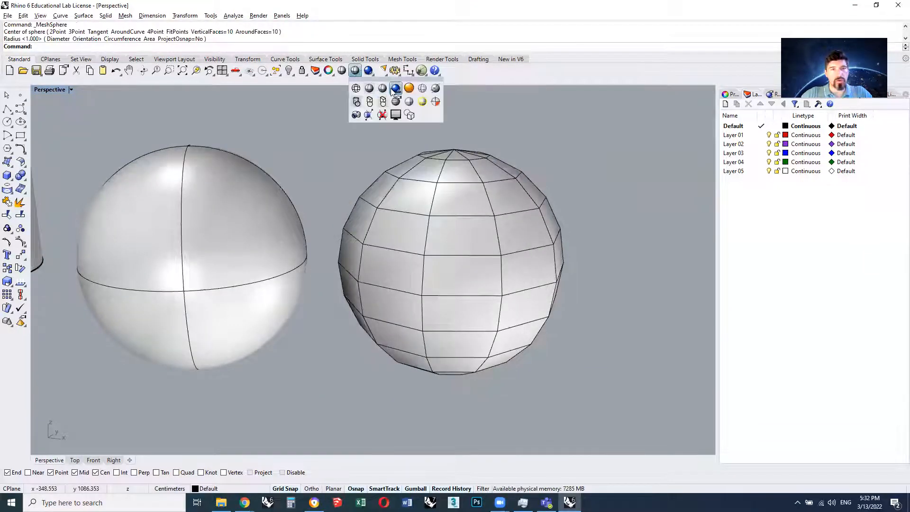
{"action": "left_click", "coordinate": [373, 89]}
{"action": "right_click_drag", "start_coordinate": [331, 201], "coordinate": [283, 199]}
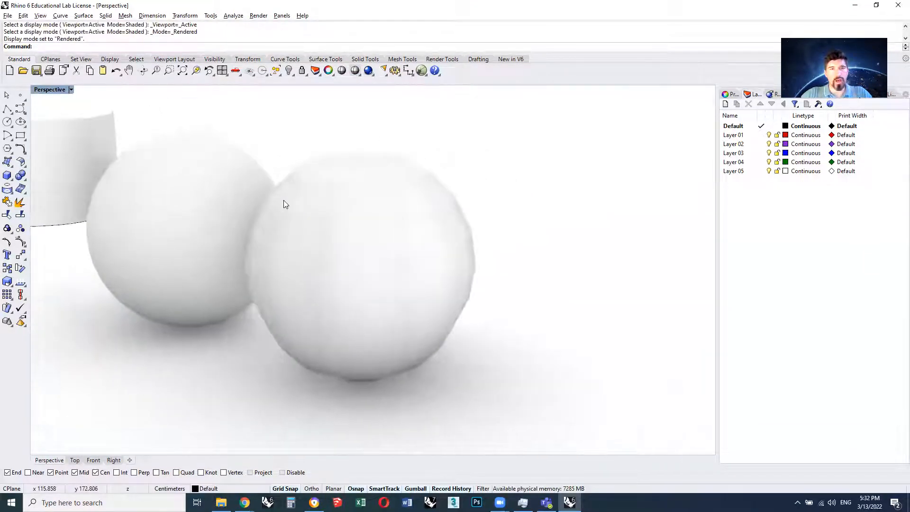
Compare the outlines and surface smoothness of the solid sphere and the mesh sphere up close and from different angles
{"action": "scroll", "coordinate": [316, 200], "scroll_direction": "up", "scroll_amount": 5}
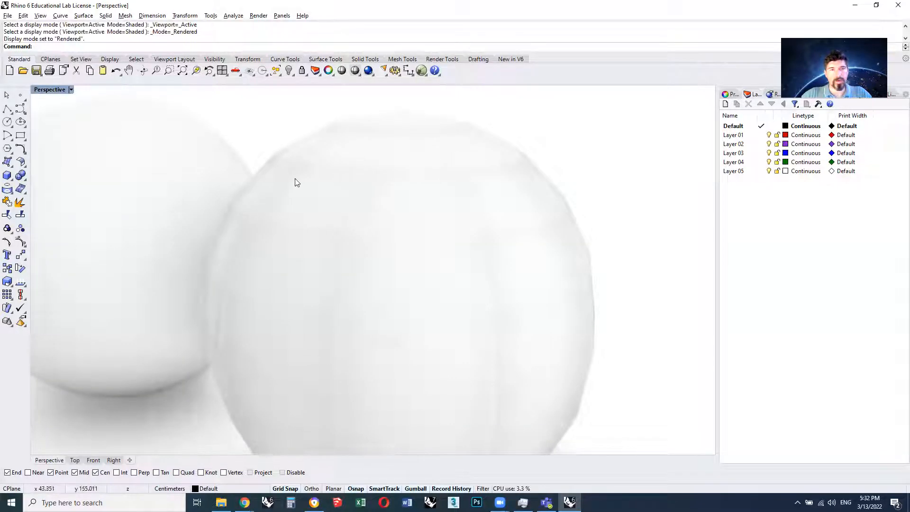
{"action": "scroll", "coordinate": [332, 178], "scroll_direction": "down", "scroll_amount": 5}
{"action": "scroll", "coordinate": [231, 189], "scroll_direction": "up", "scroll_amount": 3}
{"action": "right_click_drag", "start_coordinate": [232, 190], "coordinate": [386, 164]}
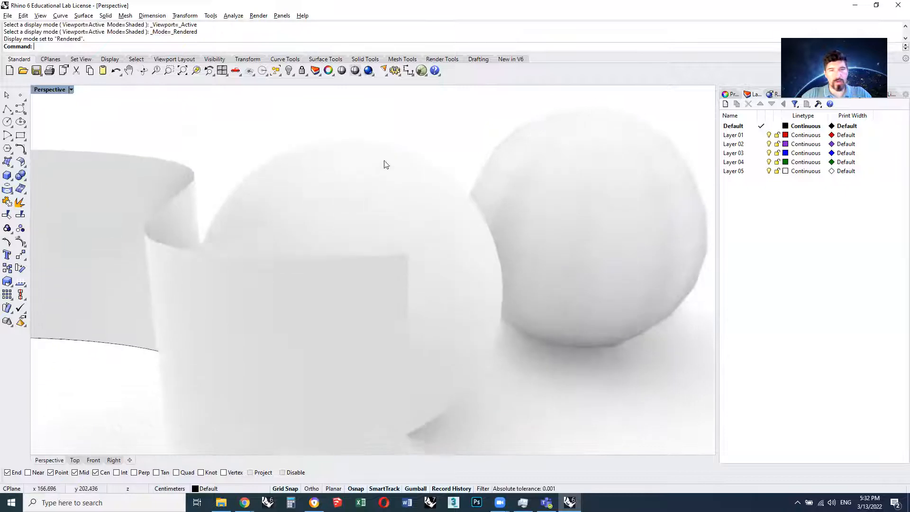
{"action": "scroll", "coordinate": [455, 155], "scroll_direction": "up", "scroll_amount": 8}
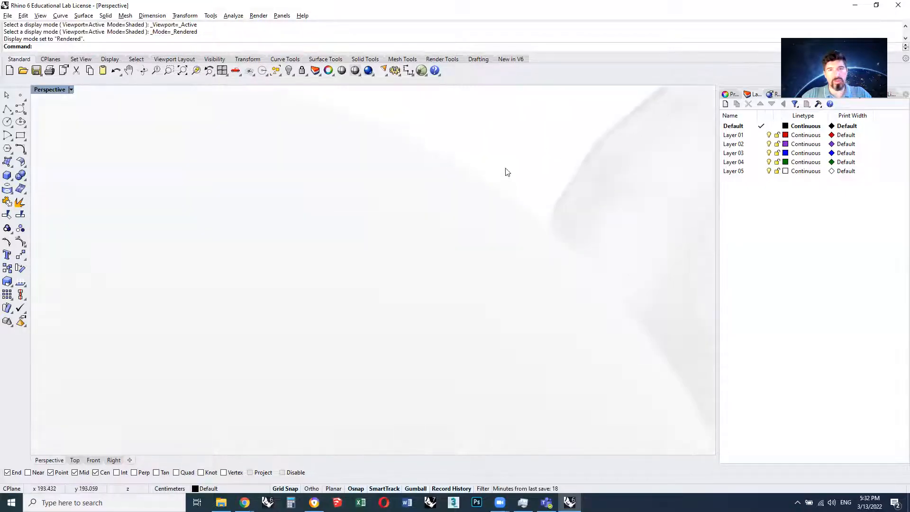
{"action": "scroll", "coordinate": [508, 172], "scroll_direction": "down", "scroll_amount": 6}
{"action": "scroll", "coordinate": [431, 170], "scroll_direction": "up", "scroll_amount": 4}
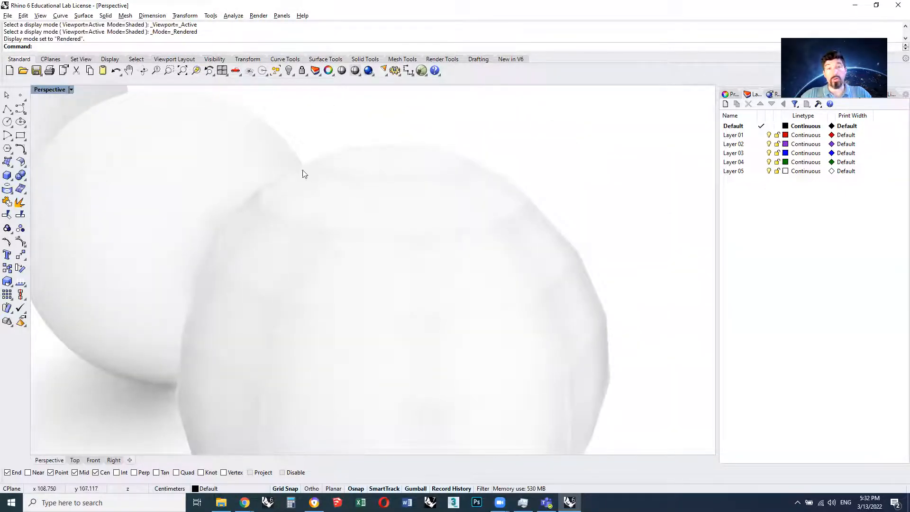
{"action": "scroll", "coordinate": [303, 174], "scroll_direction": "down", "scroll_amount": 3}
{"action": "scroll", "coordinate": [473, 191], "scroll_direction": "up", "scroll_amount": 5}
{"action": "scroll", "coordinate": [515, 244], "scroll_direction": "down", "scroll_amount": 6}
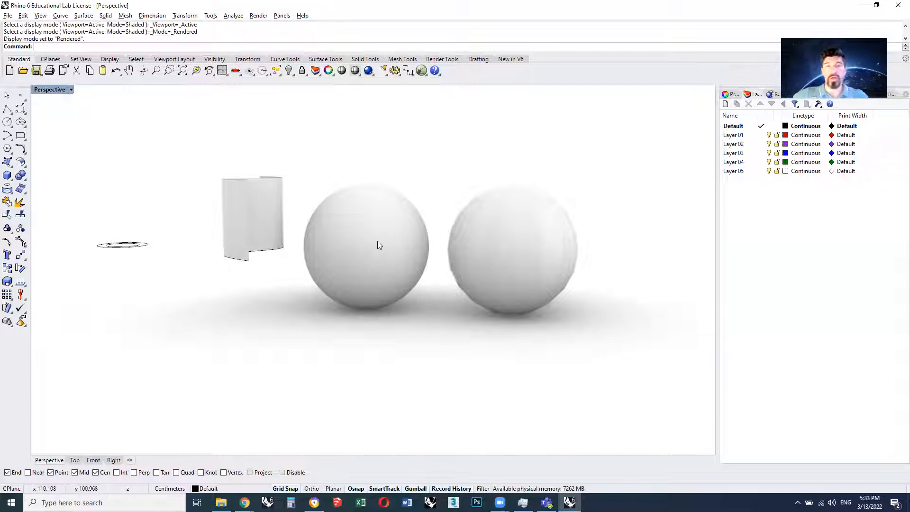
{"action": "right_click_drag", "start_coordinate": [481, 231], "coordinate": [531, 289]}
{"action": "scroll", "coordinate": [531, 280], "scroll_direction": "up", "scroll_amount": 2}
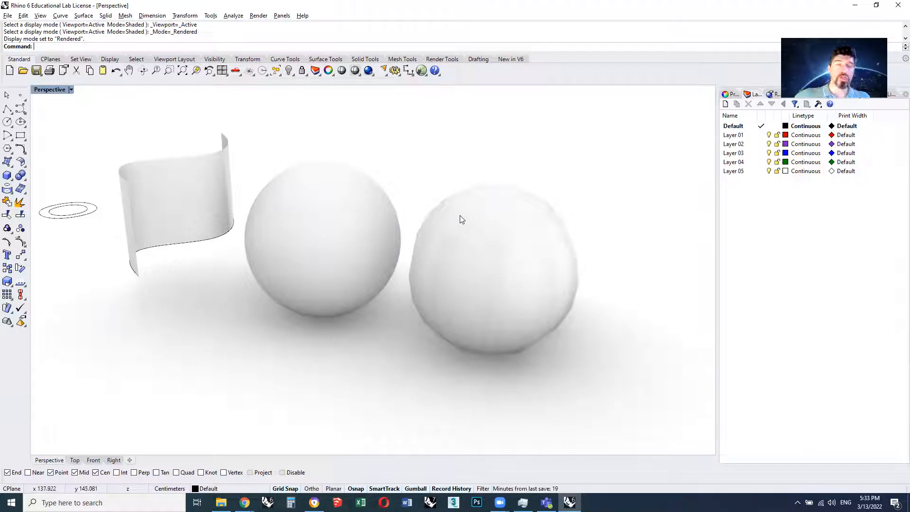
Return the Perspective viewport to Shaded mode and duplicate the inner circle with the gumball, placing the copy beyond the mesh sphere
{"action": "left_click", "coordinate": [353, 71]}
{"action": "mouse_move", "coordinate": [400, 219]}
{"action": "right_mouse_down"}
{"action": "mouse_move", "coordinate": [205, 198]}
{"action": "mouse_move", "coordinate": [183, 246]}
{"action": "mouse_move", "coordinate": [343, 257]}
{"action": "mouse_move", "coordinate": [474, 284]}
{"action": "mouse_move", "coordinate": [388, 337]}
{"action": "mouse_move", "coordinate": [389, 303]}
{"action": "mouse_move", "coordinate": [379, 342]}
{"action": "mouse_move", "coordinate": [360, 246]}
{"action": "mouse_move", "coordinate": [356, 274]}
{"action": "mouse_move", "coordinate": [347, 241]}
{"action": "mouse_move", "coordinate": [339, 264]}
{"action": "mouse_move", "coordinate": [350, 247]}
{"action": "mouse_move", "coordinate": [299, 204]}
{"action": "right_mouse_up"}
{"action": "left_click", "coordinate": [399, 348]}
{"action": "left_click", "coordinate": [369, 372]}
{"action": "left_click", "coordinate": [399, 317]}
{"action": "left_click", "coordinate": [357, 270]}
{"action": "left_click", "coordinate": [310, 243]}
{"action": "scroll", "coordinate": [295, 215], "scroll_direction": "down", "scroll_amount": 5}
{"action": "left_click_drag", "start_coordinate": [281, 229], "coordinate": [491, 213]}
{"action": "scroll", "coordinate": [260, 242], "scroll_direction": "up", "scroll_amount": 3}
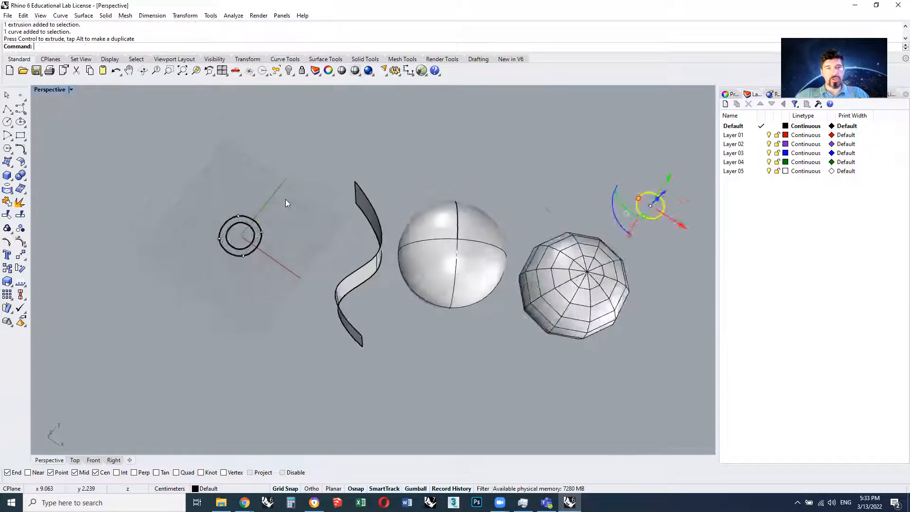
Try moving the inner circle away from the origin with the gumball, and undo the move
{"action": "scroll", "coordinate": [265, 228], "scroll_direction": "up", "scroll_amount": 2}
{"action": "left_click", "coordinate": [262, 232]}
{"action": "left_click_drag", "start_coordinate": [274, 229], "coordinate": [385, 150]}
{"action": "key", "text": "ctrl+z"}
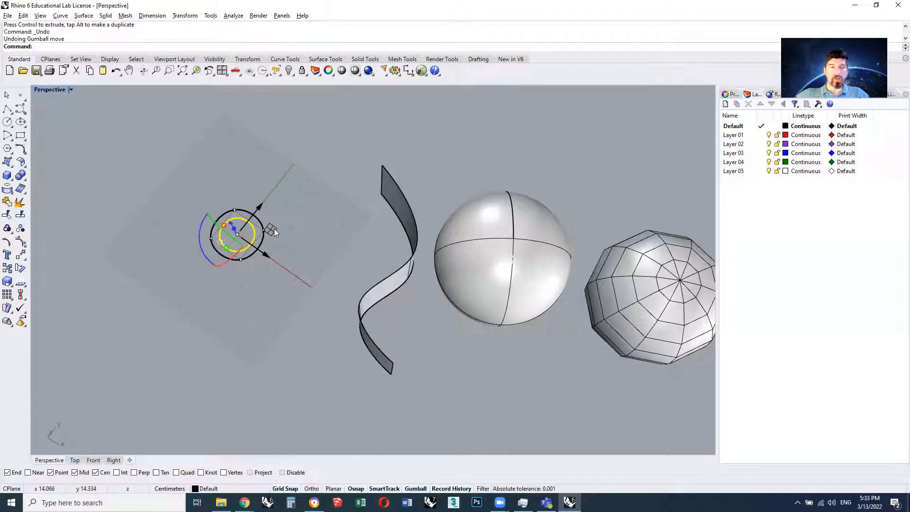
Duplicate the inner circle with the gumball, placing the copy just past the end of the green Y axis
{"action": "left_click_drag", "start_coordinate": [274, 229], "coordinate": [352, 133]}
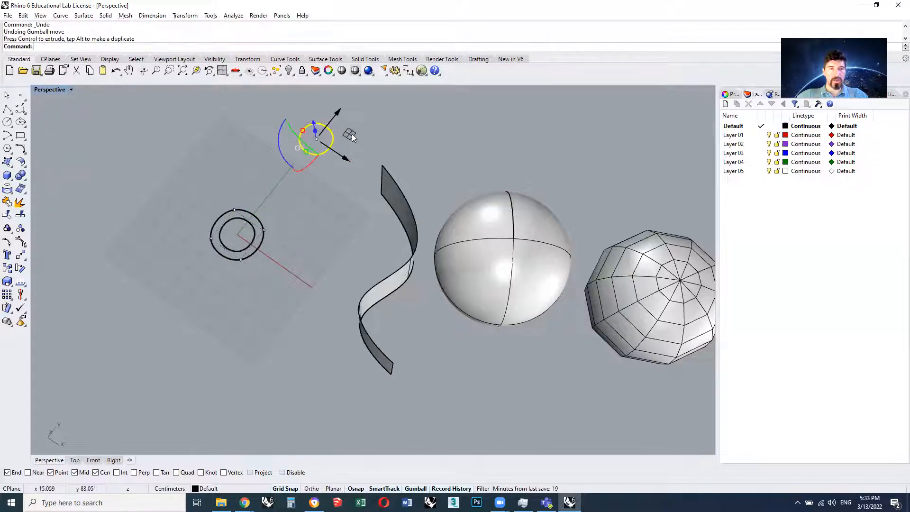
{"action": "key", "text": "alt"}
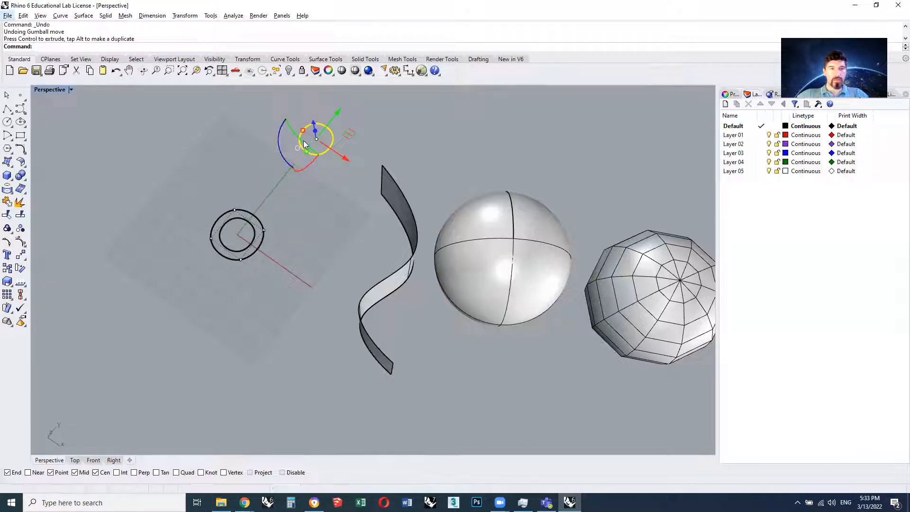
Duplicate the S-shaped base curve of the extruded surface with the gumball into the empty area behind the spheres, and deselect it
{"action": "left_click", "coordinate": [411, 304]}
{"action": "right_click_drag", "start_coordinate": [460, 309], "coordinate": [365, 305]}
{"action": "left_click", "coordinate": [395, 282]}
{"action": "left_click", "coordinate": [423, 307]}
{"action": "left_click_drag", "start_coordinate": [364, 305], "coordinate": [475, 165]}
{"action": "right_click_drag", "start_coordinate": [473, 204], "coordinate": [437, 269], "text": "shift"}
{"action": "right_click_drag", "start_coordinate": [331, 396], "coordinate": [288, 366]}
{"action": "left_click", "coordinate": [288, 366]}
{"action": "key", "text": "Escape"}
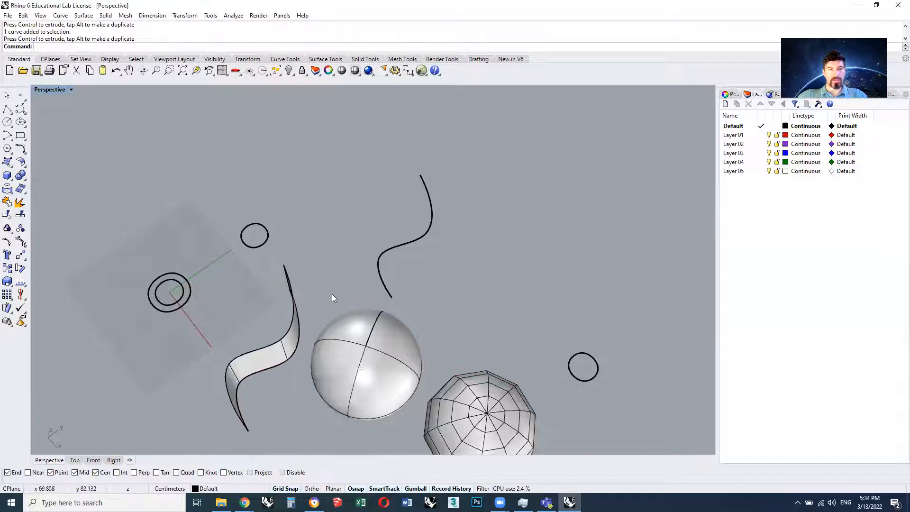
Try rotating and scaling the copied S-shaped curve with the gumball, undoing each change
{"action": "left_click", "coordinate": [419, 236]}
{"action": "left_click_drag", "start_coordinate": [372, 230], "coordinate": [373, 247]}
{"action": "key", "text": "ctrl+z"}
{"action": "left_click", "coordinate": [411, 242]}
{"action": "left_click_drag", "start_coordinate": [379, 205], "coordinate": [352, 176]}
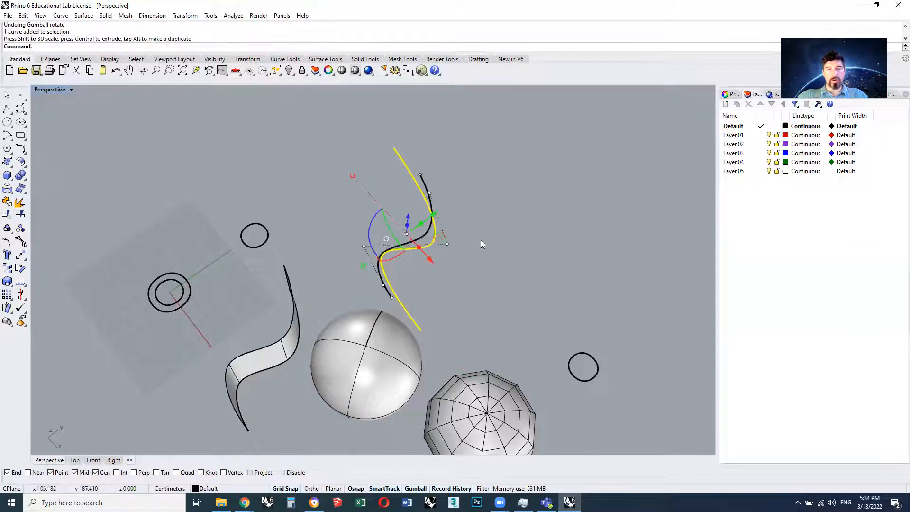
{"action": "key", "text": "ctrl+z"}
{"action": "key", "text": "Escape"}
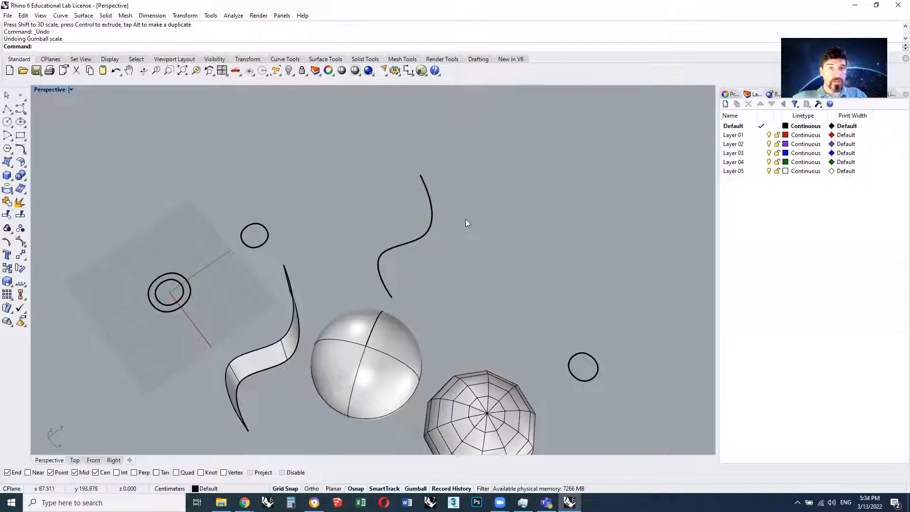
Polar-array the copied S-shaped curve around its own middle with 10 items over a 360-degree fill angle
{"action": "left_click", "coordinate": [430, 228]}
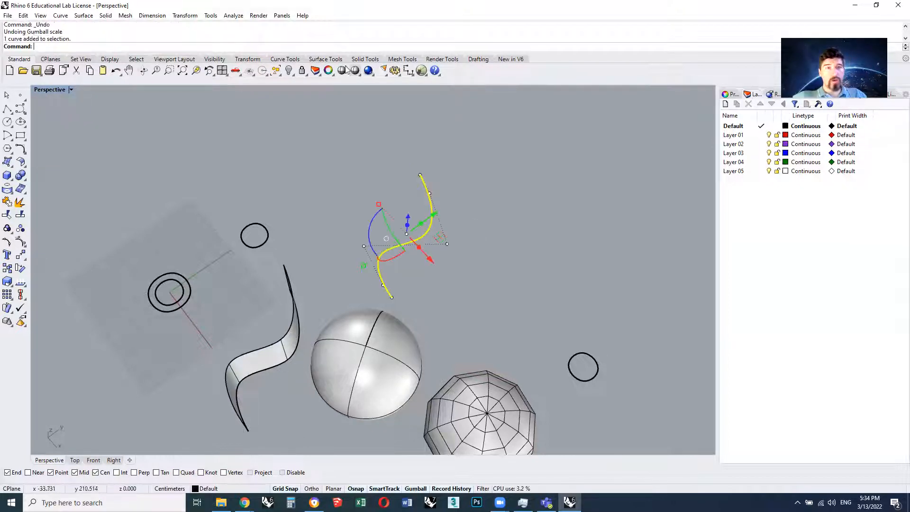
{"action": "left_click", "coordinate": [193, 16]}
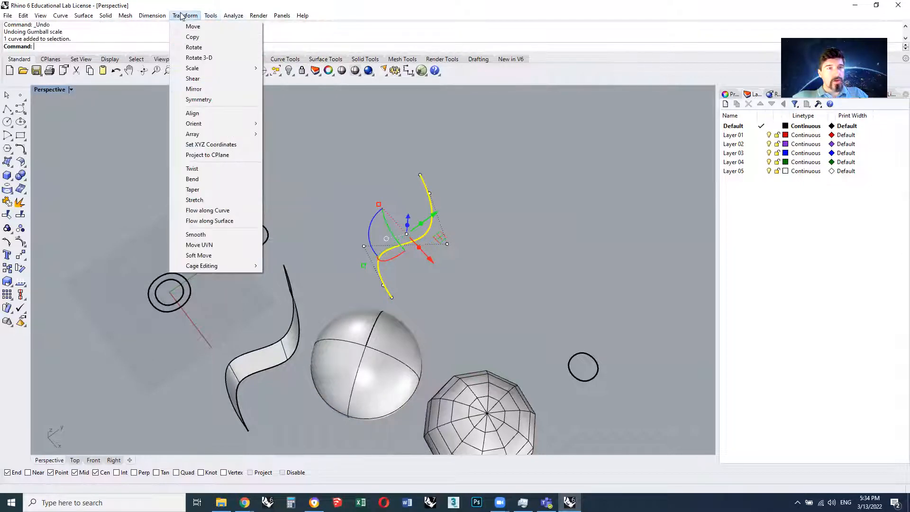
{"action": "mouse_move", "coordinate": [240, 134]}
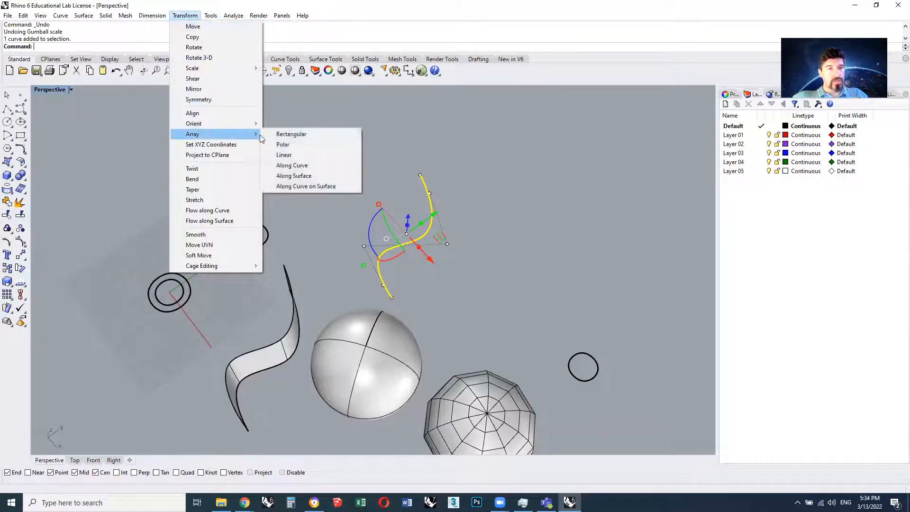
{"action": "left_click", "coordinate": [291, 145]}
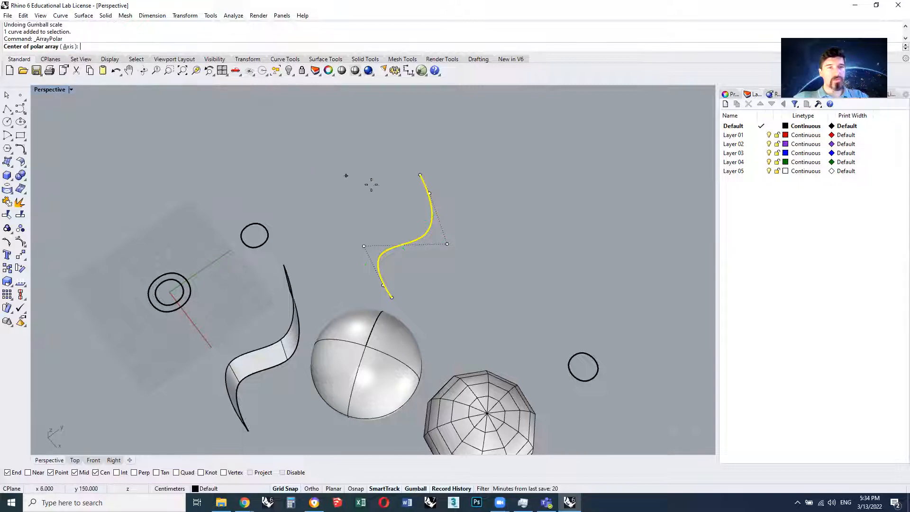
{"action": "left_click", "coordinate": [416, 238]}
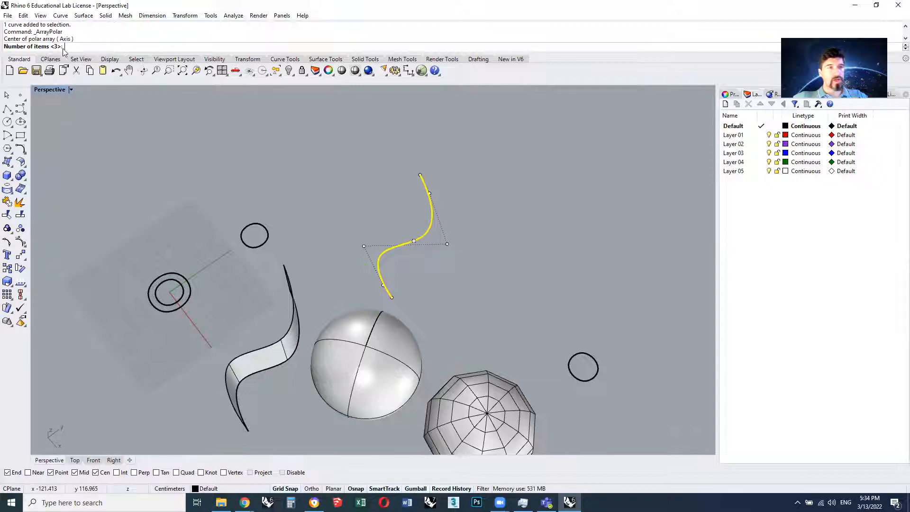
{"action": "type", "text": "10"}
{"action": "key", "text": "Return"}
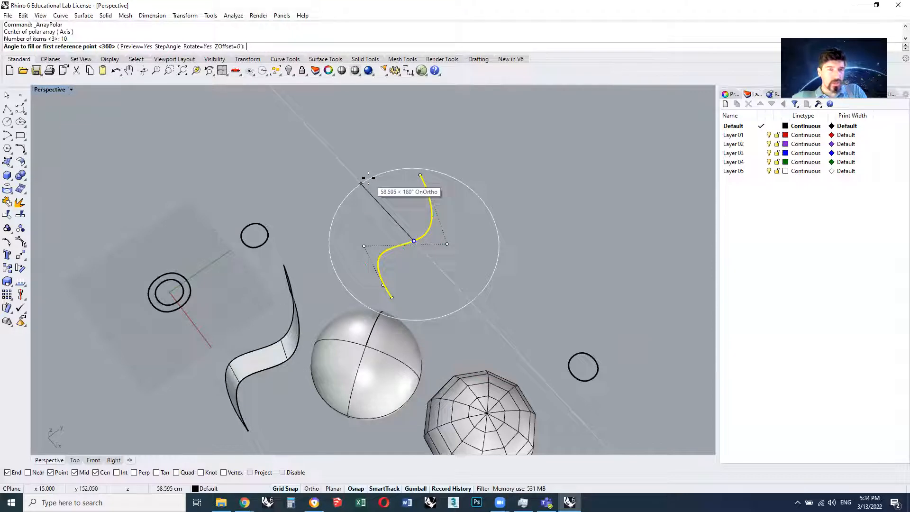
{"action": "key", "text": "Return"}
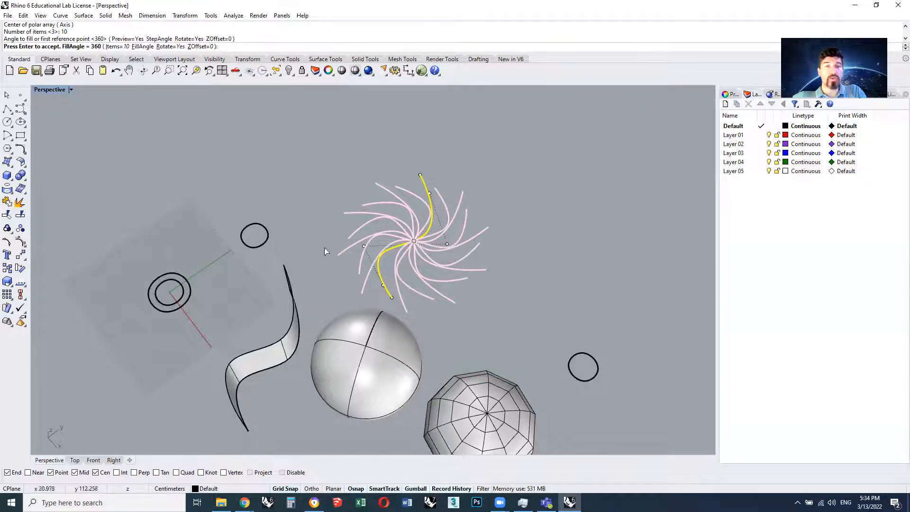
{"action": "key", "text": "Return"}
{"action": "left_click", "coordinate": [567, 269]}
{"action": "right_click_drag", "start_coordinate": [566, 269], "coordinate": [433, 197]}
{"action": "scroll", "coordinate": [426, 273], "scroll_direction": "up", "scroll_amount": 3}
Select the curves of the polar array together, deselect them and undo the last operation
{"action": "left_click", "coordinate": [432, 196]}
{"action": "left_click", "coordinate": [398, 192], "text": "shift"}
{"action": "left_click", "coordinate": [365, 180], "text": "shift"}
{"action": "left_click", "coordinate": [361, 207], "text": "shift"}
{"action": "left_click", "coordinate": [341, 227], "text": "shift"}
{"action": "left_click", "coordinate": [318, 260], "text": "shift"}
{"action": "left_click", "coordinate": [290, 290], "text": "shift"}
{"action": "left_click", "coordinate": [298, 337], "text": "shift"}
{"action": "left_click", "coordinate": [311, 360], "text": "shift"}
{"action": "left_click", "coordinate": [368, 381], "text": "shift"}
{"action": "left_click", "coordinate": [600, 359]}
{"action": "right_click_drag", "start_coordinate": [597, 355], "coordinate": [458, 291]}
{"action": "key", "text": "ctrl+z"}
{"action": "right_click_drag", "start_coordinate": [379, 247], "coordinate": [305, 229]}
{"action": "left_click", "coordinate": [351, 289]}
{"action": "scroll", "coordinate": [280, 171], "scroll_direction": "down", "scroll_amount": 5}
{"action": "left_click", "coordinate": [279, 171]}
{"action": "right_click_drag", "start_coordinate": [280, 171], "coordinate": [189, 163]}
{"action": "right_click_drag", "start_coordinate": [370, 213], "coordinate": [296, 312], "text": "shift"}
{"action": "scroll", "coordinate": [365, 242], "scroll_direction": "up", "scroll_amount": 6}
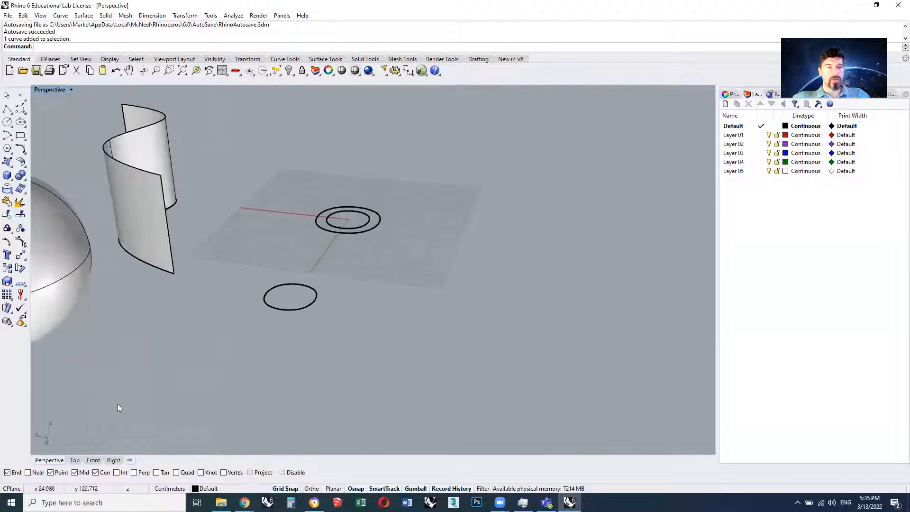
In the Front viewport, draw a corner-to-corner square about 10 cm wide, above the ground line and ending on the vertical axis
{"action": "left_click", "coordinate": [94, 461]}
{"action": "scroll", "coordinate": [346, 303], "scroll_direction": "down", "scroll_amount": 4}
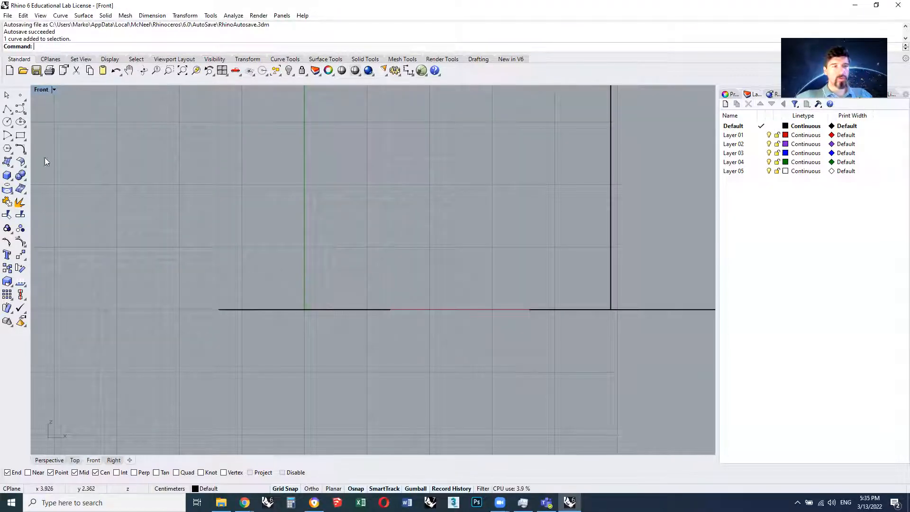
{"action": "left_click", "coordinate": [22, 137]}
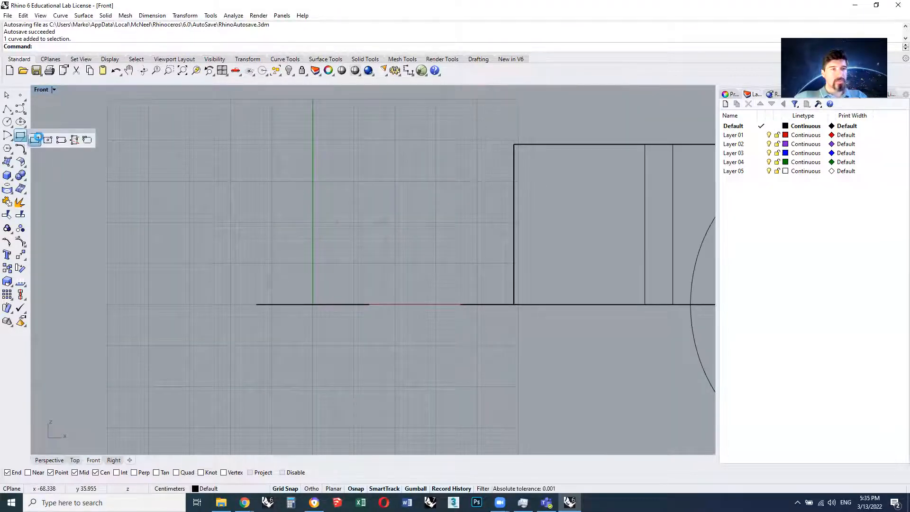
{"action": "left_click", "coordinate": [34, 140]}
{"action": "scroll", "coordinate": [263, 173], "scroll_direction": "up", "scroll_amount": 2}
{"action": "left_click", "coordinate": [256, 173]}
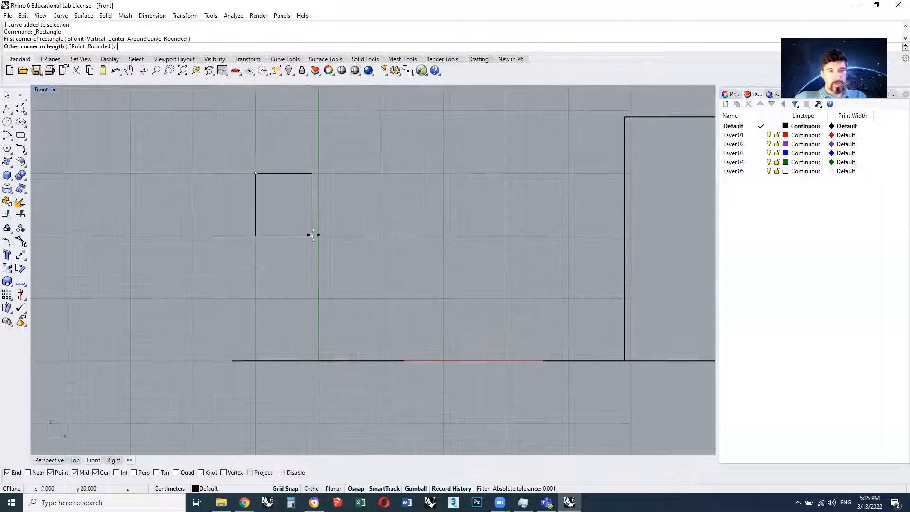
{"action": "left_click", "coordinate": [318, 235]}
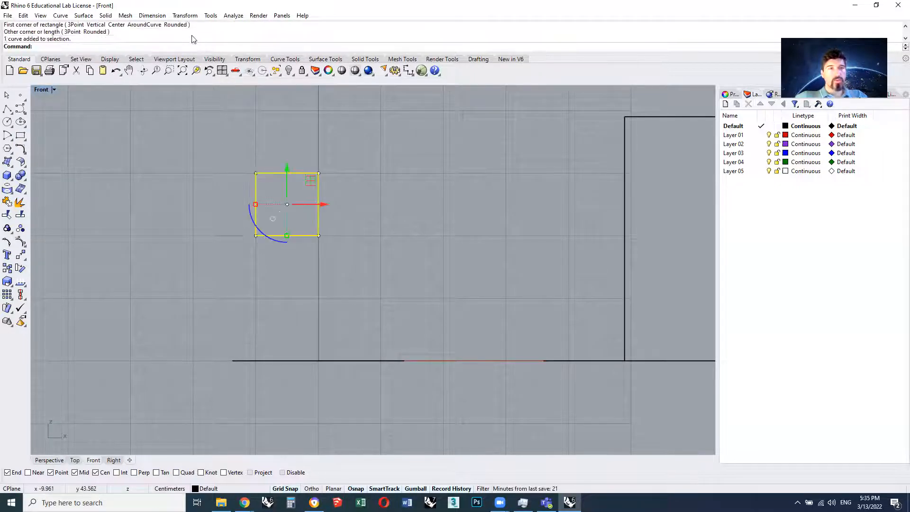
Start a polar array of the square around its own centre with 20 items over the default 360-degree fill angle
{"action": "right_click", "coordinate": [208, 48]}
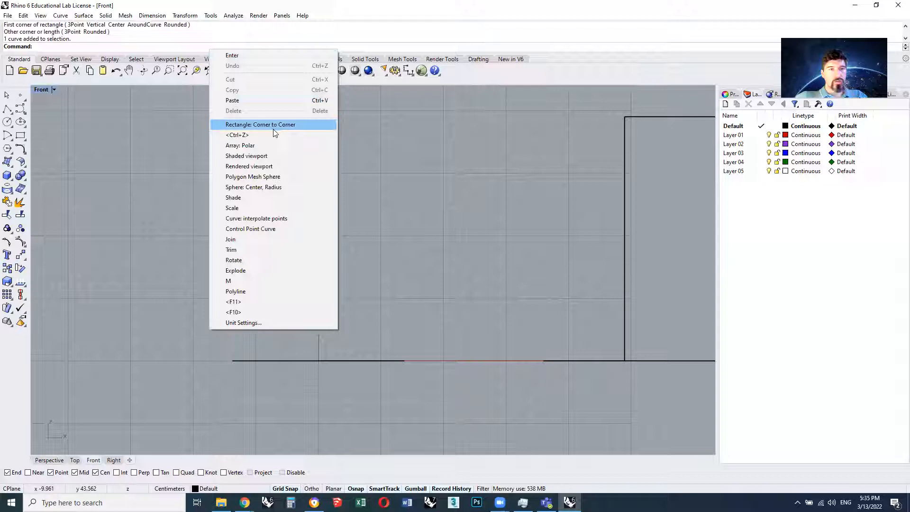
{"action": "left_click", "coordinate": [277, 145]}
{"action": "scroll", "coordinate": [285, 191], "scroll_direction": "up", "scroll_amount": 1}
{"action": "scroll", "coordinate": [284, 191], "scroll_direction": "up", "scroll_amount": 2}
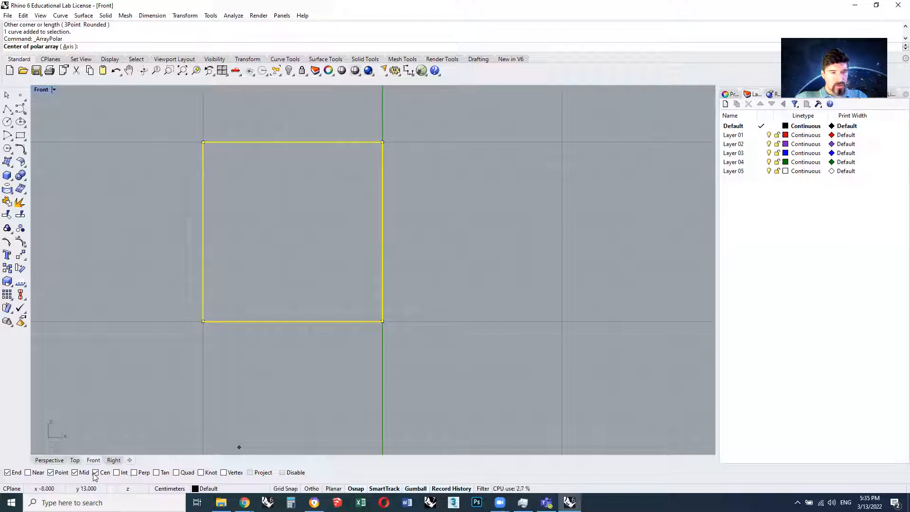
{"action": "left_click", "coordinate": [313, 146]}
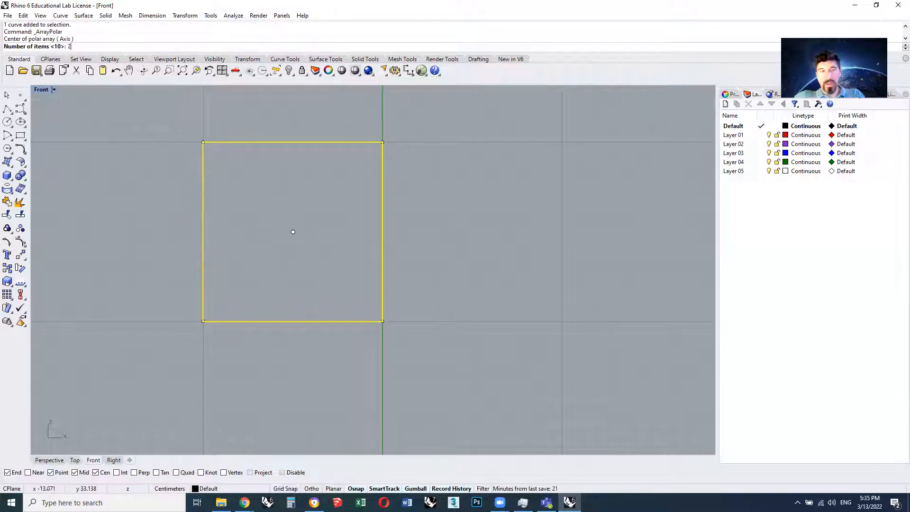
{"action": "type", "text": "20"}
{"action": "key", "text": "Return"}
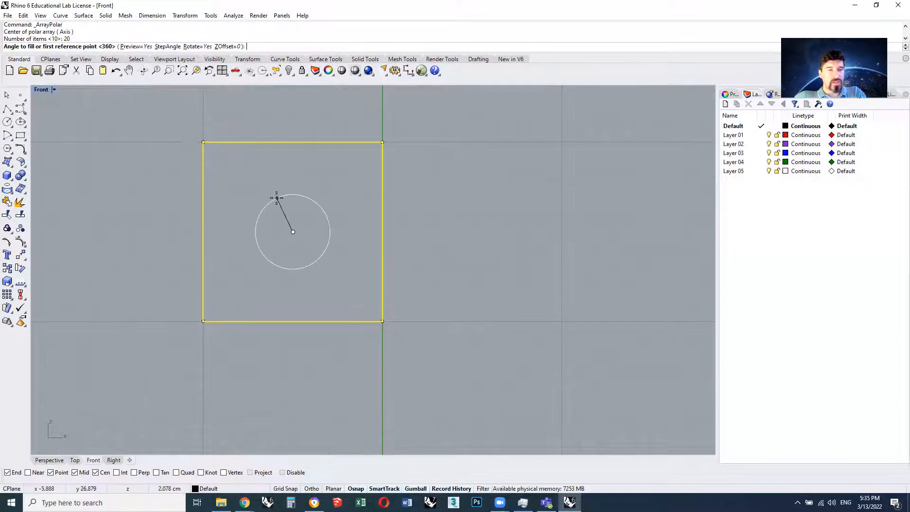
{"action": "key", "text": "Return"}
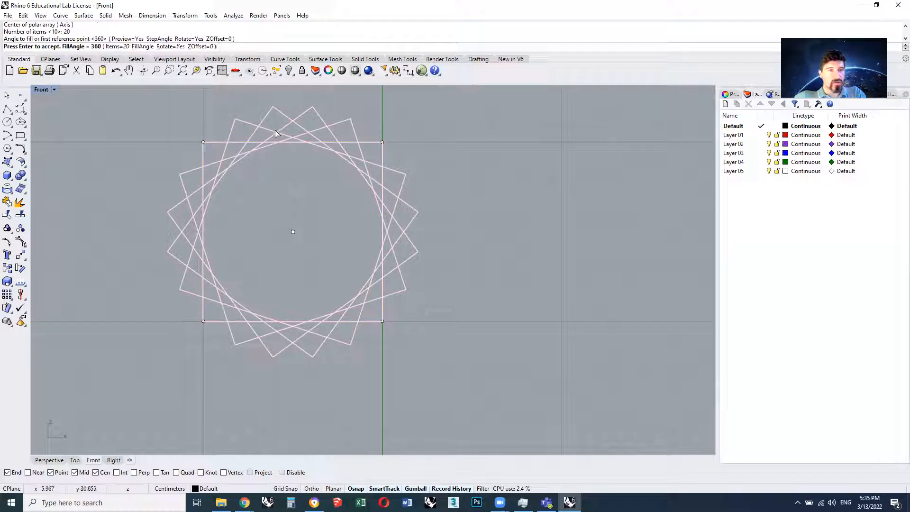
Switch to the Perspective viewport and set the pending array's number of items to 180
{"action": "left_click", "coordinate": [55, 460]}
{"action": "right_click_drag", "start_coordinate": [331, 266], "coordinate": [228, 256]}
{"action": "right_click_drag", "start_coordinate": [591, 243], "coordinate": [301, 217], "text": "shift"}
{"action": "scroll", "coordinate": [452, 216], "scroll_direction": "up", "scroll_amount": 2}
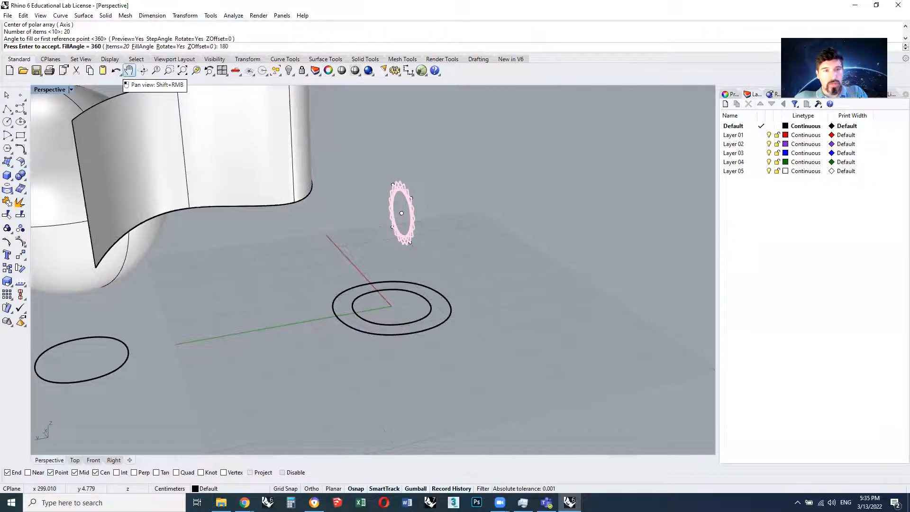
{"action": "key", "text": "Return"}
{"action": "right_click_drag", "start_coordinate": [441, 178], "coordinate": [597, 188]}
{"action": "scroll", "coordinate": [80, 273], "scroll_direction": "down", "scroll_amount": 7}
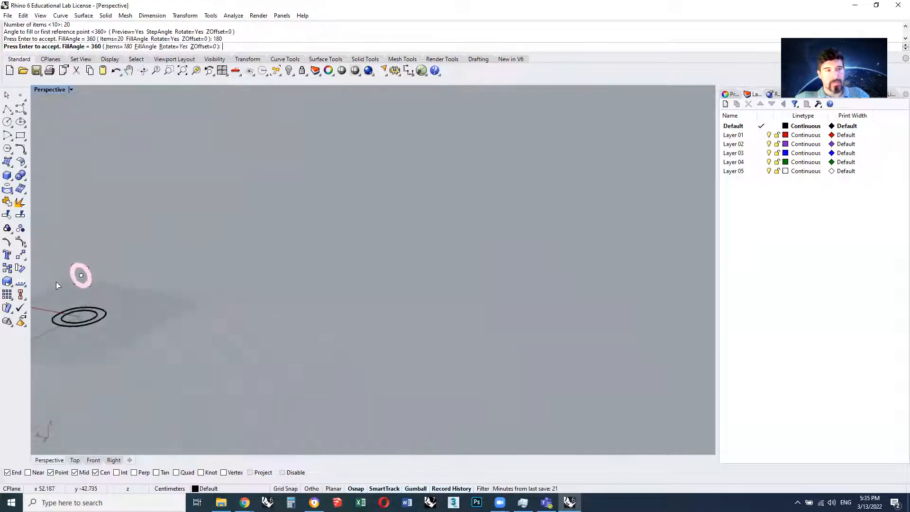
{"action": "scroll", "coordinate": [109, 255], "scroll_direction": "up", "scroll_amount": 5}
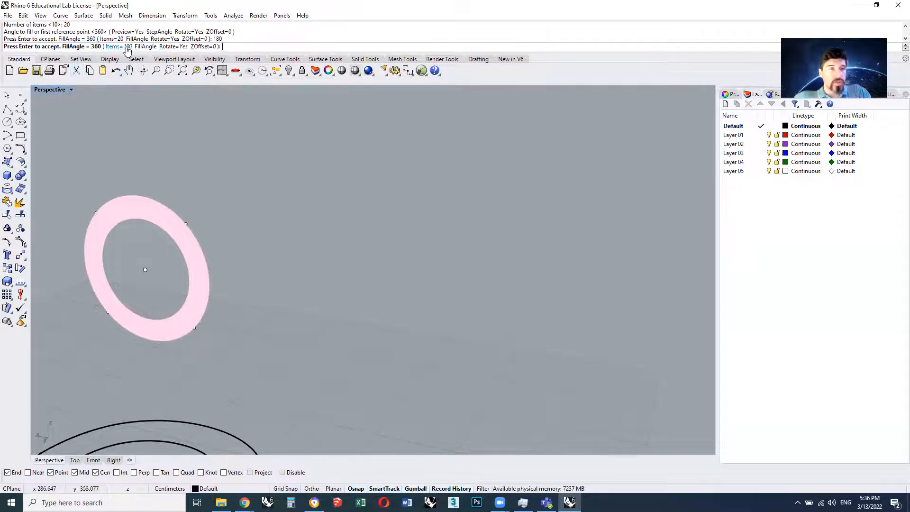
Set the pending polar array to 10 items with a fill angle of 180 degrees
{"action": "left_click", "coordinate": [113, 46]}
{"action": "type", "text": "10"}
{"action": "key", "text": "Return"}
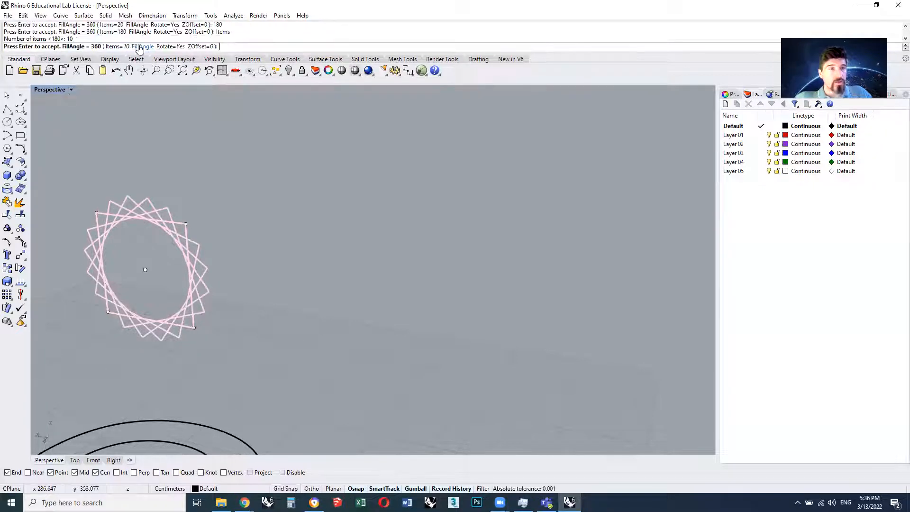
{"action": "left_click", "coordinate": [142, 46]}
{"action": "type", "text": "180"}
{"action": "key", "text": "Return"}
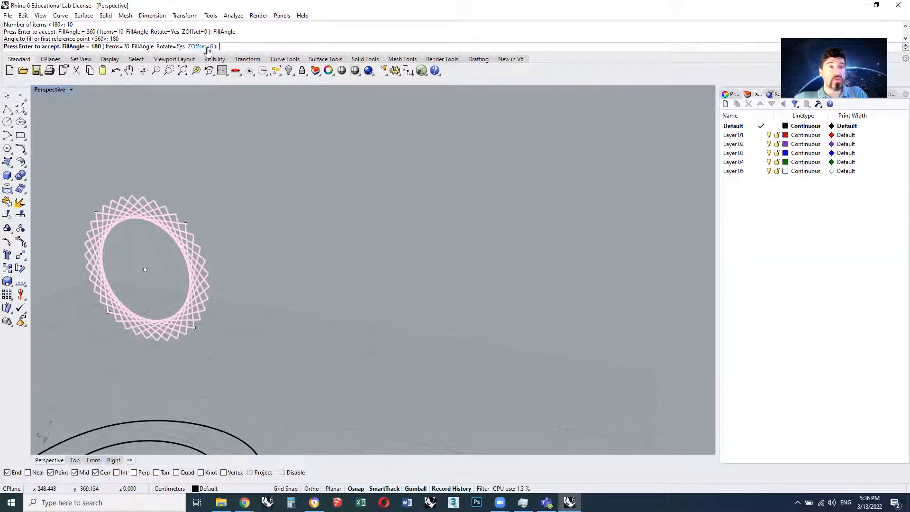
Set the Z offset of the pending polar array to 5 so the squares spread along the axis
{"action": "left_click", "coordinate": [200, 46]}
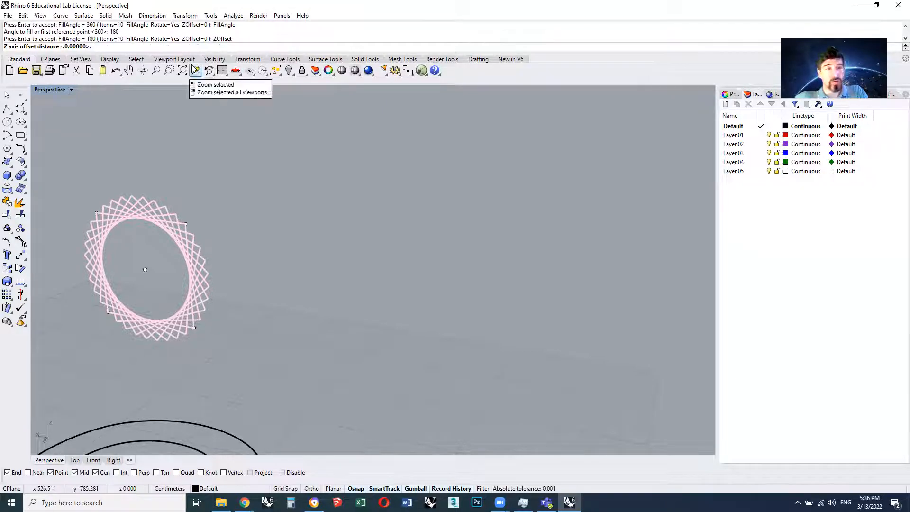
{"action": "type", "text": "5"}
{"action": "key", "text": "Return"}
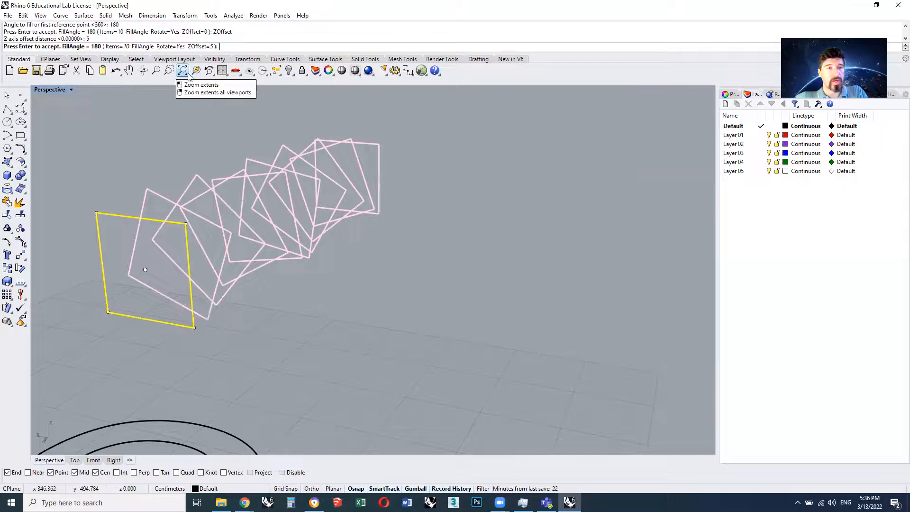
{"action": "mouse_move", "coordinate": [261, 178]}
{"action": "right_mouse_down"}
{"action": "mouse_move", "coordinate": [206, 200]}
{"action": "mouse_move", "coordinate": [253, 194]}
{"action": "right_mouse_up"}
{"action": "scroll", "coordinate": [254, 192], "scroll_direction": "down", "scroll_amount": 5}
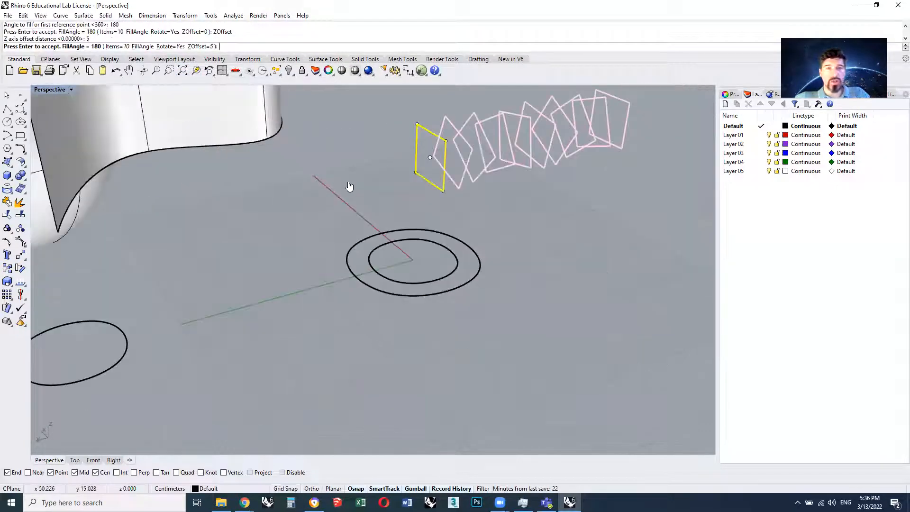
{"action": "right_click_drag", "start_coordinate": [348, 187], "coordinate": [381, 166]}
{"action": "scroll", "coordinate": [381, 166], "scroll_direction": "up", "scroll_amount": 1}
Set the pending array's Z offset to 2 and its number of items to 20
{"action": "left_click", "coordinate": [201, 46]}
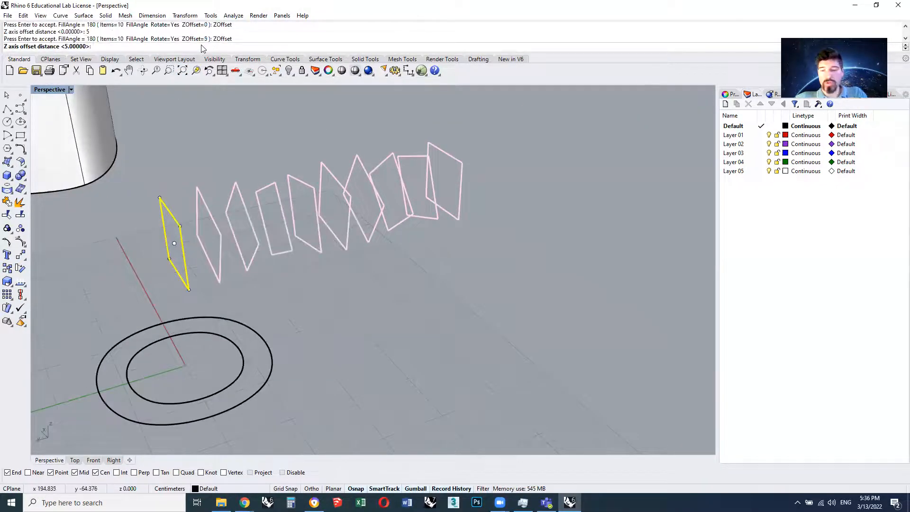
{"action": "type", "text": "2"}
{"action": "key", "text": "Return"}
{"action": "left_click", "coordinate": [116, 47]}
{"action": "type", "text": "20"}
{"action": "key", "text": "Return"}
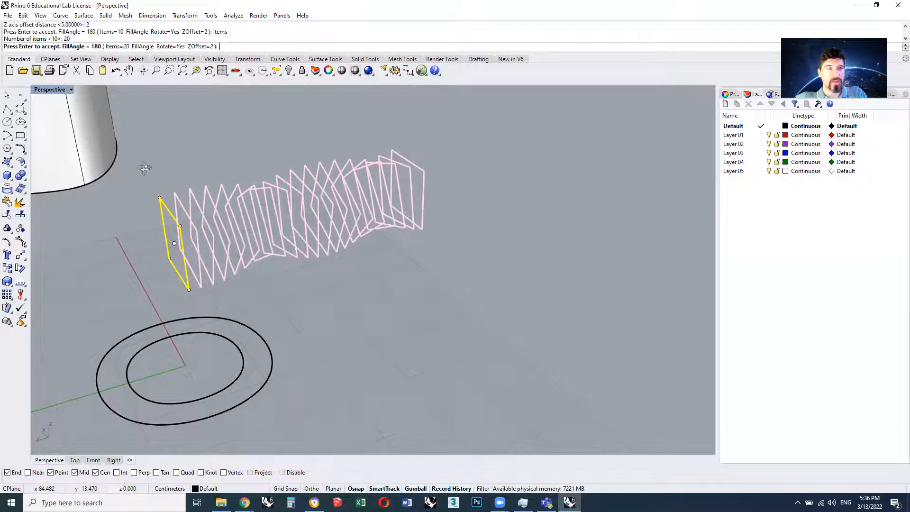
{"action": "right_click_drag", "start_coordinate": [144, 168], "coordinate": [172, 160]}
{"action": "scroll", "coordinate": [137, 204], "scroll_direction": "down", "scroll_amount": 7}
{"action": "scroll", "coordinate": [106, 217], "scroll_direction": "up", "scroll_amount": 6}
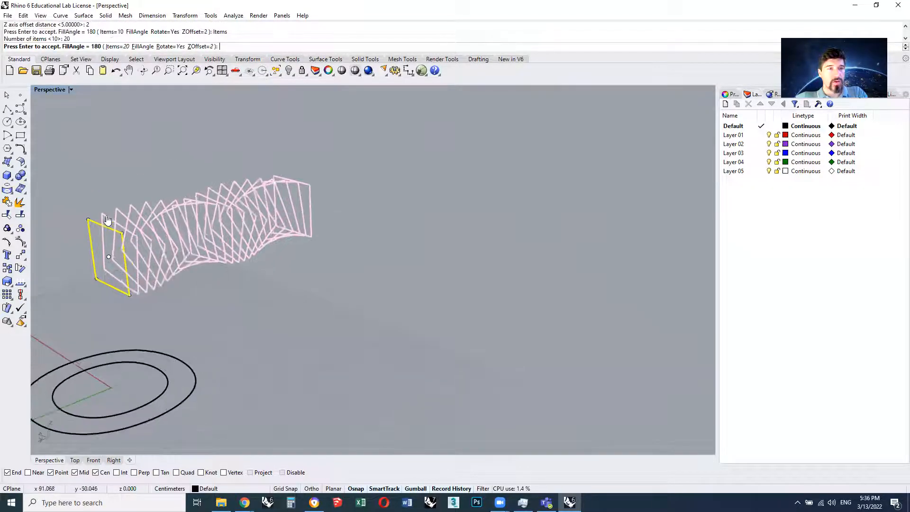
Set the fill angle of the pending polar array to 90 degrees
{"action": "left_click", "coordinate": [141, 46]}
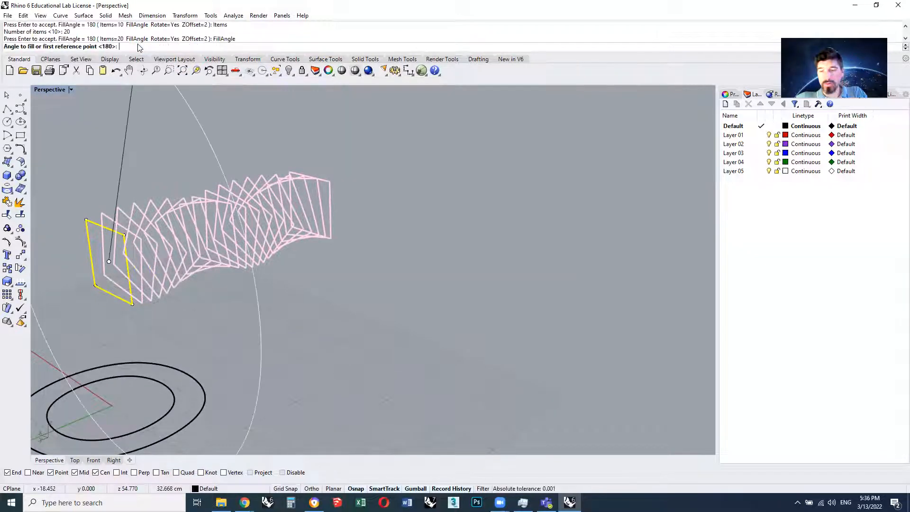
{"action": "type", "text": "90"}
{"action": "key", "text": "Return"}
{"action": "right_click_drag", "start_coordinate": [168, 148], "coordinate": [198, 282]}
{"action": "scroll", "coordinate": [237, 222], "scroll_direction": "down", "scroll_amount": 10}
{"action": "scroll", "coordinate": [199, 280], "scroll_direction": "up", "scroll_amount": 9}
{"action": "right_click_drag", "start_coordinate": [243, 264], "coordinate": [229, 191]}
{"action": "scroll", "coordinate": [269, 131], "scroll_direction": "up", "scroll_amount": 3}
Set the Z offset to 1 and accept the polar array of twisted squares
{"action": "left_click", "coordinate": [196, 47]}
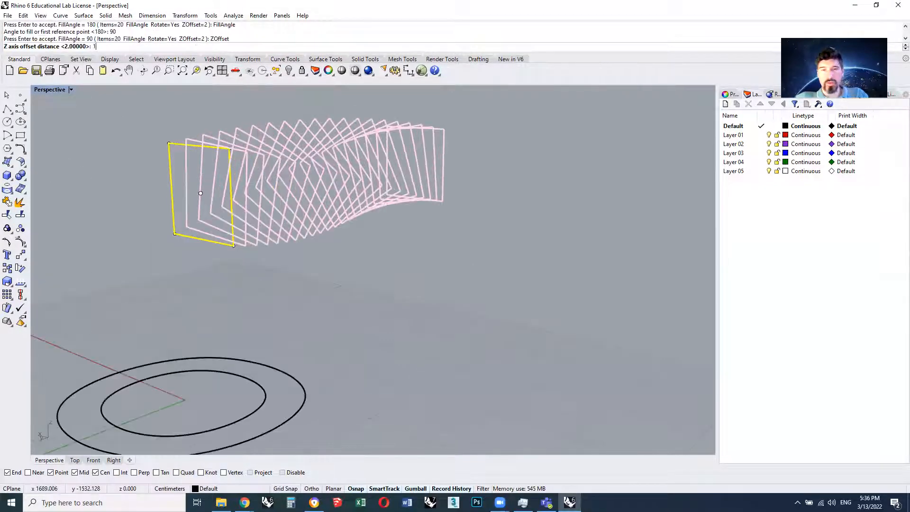
{"action": "type", "text": "1"}
{"action": "key", "text": "Return"}
{"action": "right_click_drag", "start_coordinate": [285, 186], "coordinate": [320, 166]}
{"action": "key", "text": "Return"}
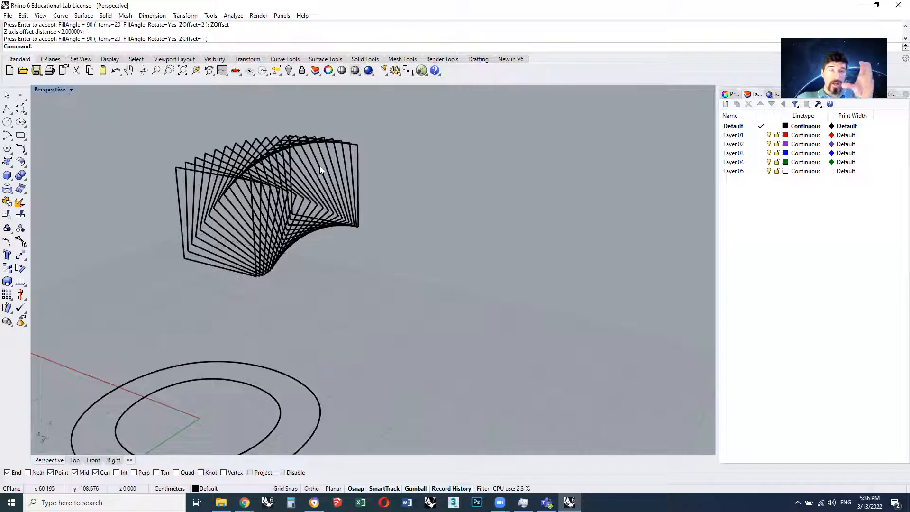
Examine the twisted array of squares, the two spheres and the extruded surface from several angles
{"action": "right_click_drag", "start_coordinate": [320, 166], "coordinate": [350, 208]}
{"action": "right_click_drag", "start_coordinate": [334, 176], "coordinate": [284, 198]}
{"action": "scroll", "coordinate": [280, 202], "scroll_direction": "down", "scroll_amount": 10}
{"action": "right_click_drag", "start_coordinate": [156, 175], "coordinate": [357, 221], "text": "shift"}
{"action": "scroll", "coordinate": [321, 216], "scroll_direction": "up", "scroll_amount": 11}
{"action": "mouse_move", "coordinate": [251, 189]}
{"action": "right_mouse_down"}
{"action": "mouse_move", "coordinate": [587, 180]}
{"action": "mouse_move", "coordinate": [374, 193]}
{"action": "mouse_move", "coordinate": [456, 159]}
{"action": "mouse_move", "coordinate": [392, 144]}
{"action": "mouse_move", "coordinate": [137, 159]}
{"action": "mouse_move", "coordinate": [602, 164]}
{"action": "mouse_move", "coordinate": [122, 175]}
{"action": "mouse_move", "coordinate": [258, 175]}
{"action": "right_mouse_up"}
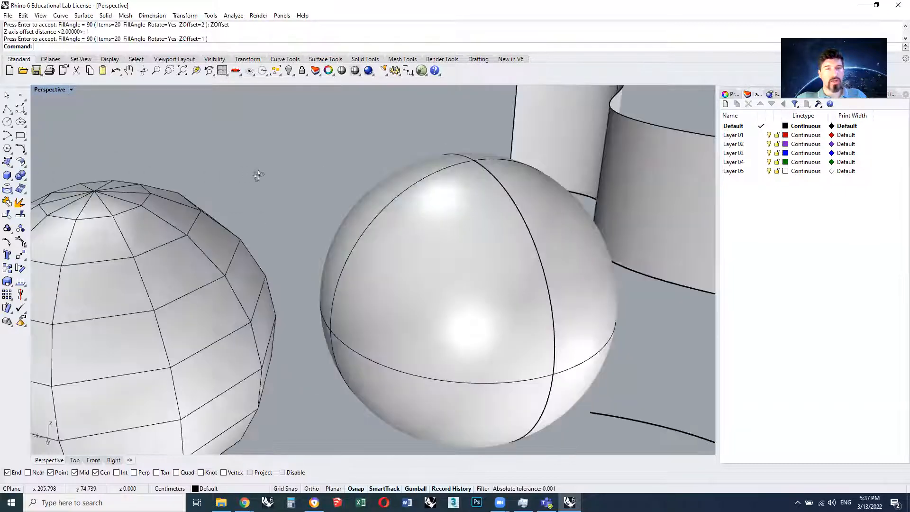
{"action": "scroll", "coordinate": [396, 191], "scroll_direction": "down", "scroll_amount": 7}
{"action": "right_click_drag", "start_coordinate": [397, 191], "coordinate": [305, 200]}
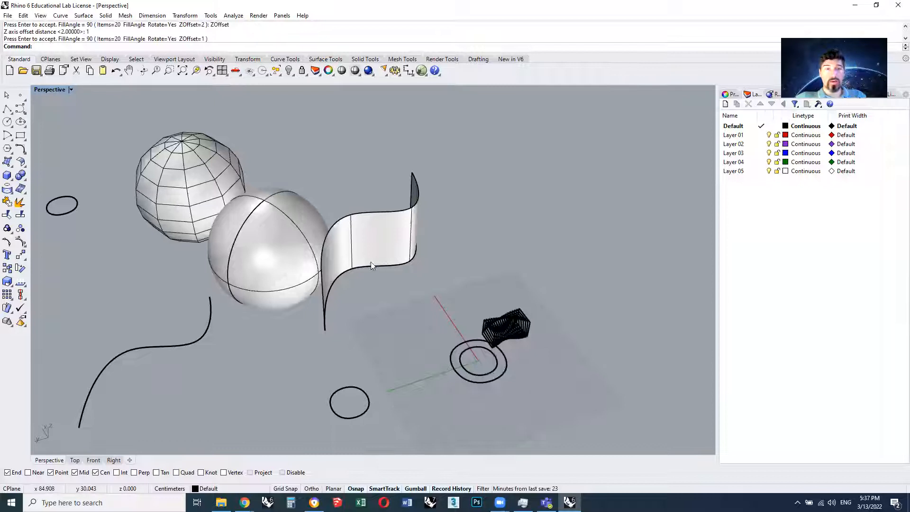
Select the extruded S-shaped surface, zoom to it with the ZS command and inspect the objects around it
{"action": "left_click", "coordinate": [383, 250]}
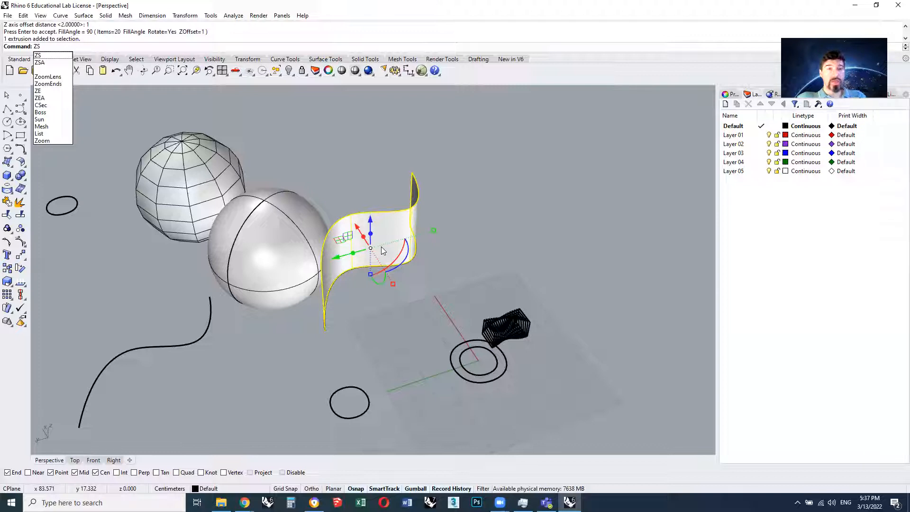
{"action": "key", "text": "Return"}
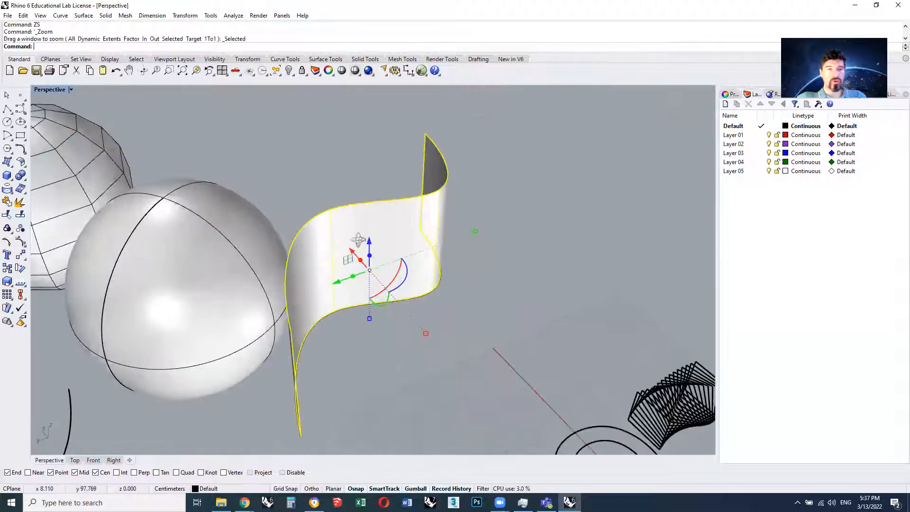
{"action": "right_click_drag", "start_coordinate": [358, 240], "coordinate": [451, 247]}
{"action": "scroll", "coordinate": [642, 253], "scroll_direction": "down", "scroll_amount": 10}
{"action": "scroll", "coordinate": [477, 312], "scroll_direction": "up", "scroll_amount": 6}
{"action": "scroll", "coordinate": [477, 313], "scroll_direction": "up", "scroll_amount": 6}
{"action": "mouse_move", "coordinate": [478, 313]}
{"action": "right_mouse_down"}
{"action": "mouse_move", "coordinate": [337, 283]}
{"action": "mouse_move", "coordinate": [394, 216]}
{"action": "mouse_move", "coordinate": [530, 194]}
{"action": "mouse_move", "coordinate": [298, 201]}
{"action": "mouse_move", "coordinate": [349, 214]}
{"action": "mouse_move", "coordinate": [376, 244]}
{"action": "mouse_move", "coordinate": [405, 226]}
{"action": "mouse_move", "coordinate": [280, 260]}
{"action": "mouse_move", "coordinate": [291, 207]}
{"action": "mouse_move", "coordinate": [338, 386]}
{"action": "right_mouse_up"}
{"action": "scroll", "coordinate": [297, 201], "scroll_direction": "down", "scroll_amount": 12}
{"action": "scroll", "coordinate": [354, 246], "scroll_direction": "up", "scroll_amount": 12}
Select the smooth NURBS sphere and zoom to it with the ZS command
{"action": "left_click", "coordinate": [383, 175]}
{"action": "right_click_drag", "start_coordinate": [631, 235], "coordinate": [413, 218]}
{"action": "scroll", "coordinate": [414, 218], "scroll_direction": "down", "scroll_amount": 5}
{"action": "type", "text": "ZS"}
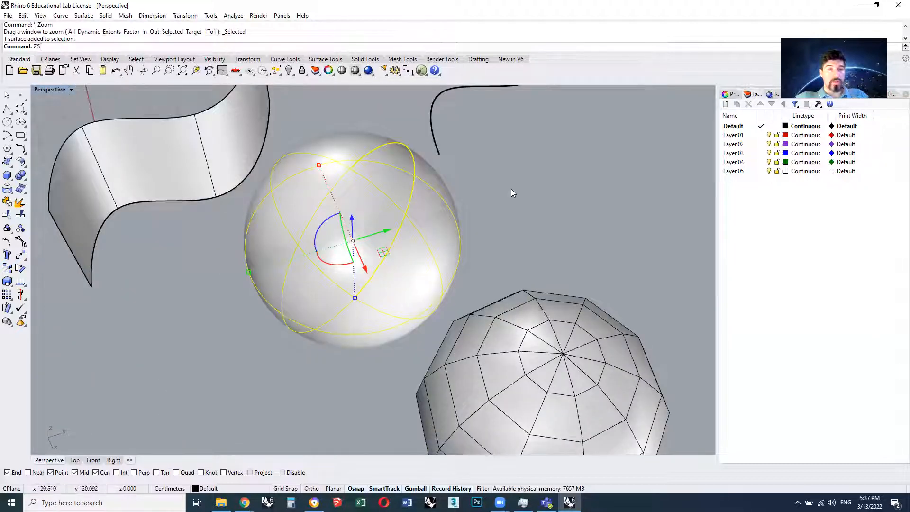
{"action": "key", "text": "Return"}
Deselect the sphere and bring the twisted array of squares into close view
{"action": "right_click_drag", "start_coordinate": [536, 209], "coordinate": [332, 223]}
{"action": "scroll", "coordinate": [333, 225], "scroll_direction": "down", "scroll_amount": 9}
{"action": "left_click", "coordinate": [518, 262]}
{"action": "right_click_drag", "start_coordinate": [519, 261], "coordinate": [623, 227]}
{"action": "scroll", "coordinate": [470, 209], "scroll_direction": "up", "scroll_amount": 10}
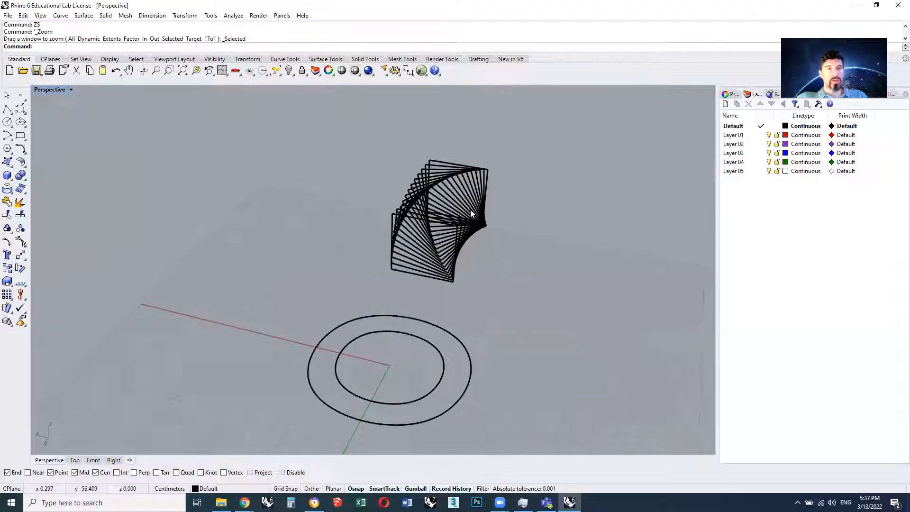